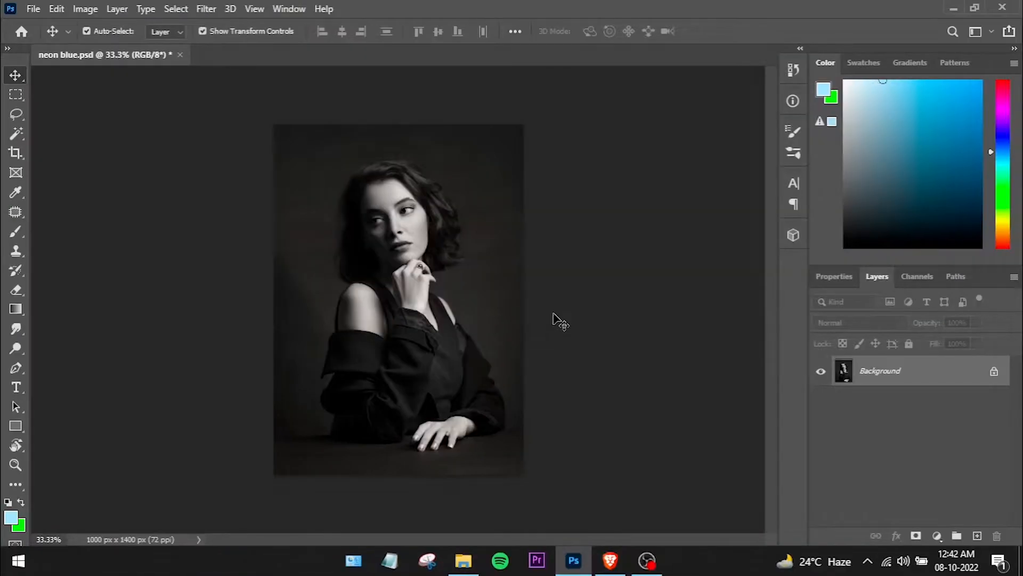
pyautogui.scroll(-3, 647, 380)
pyautogui.scroll(5, 647, 380)
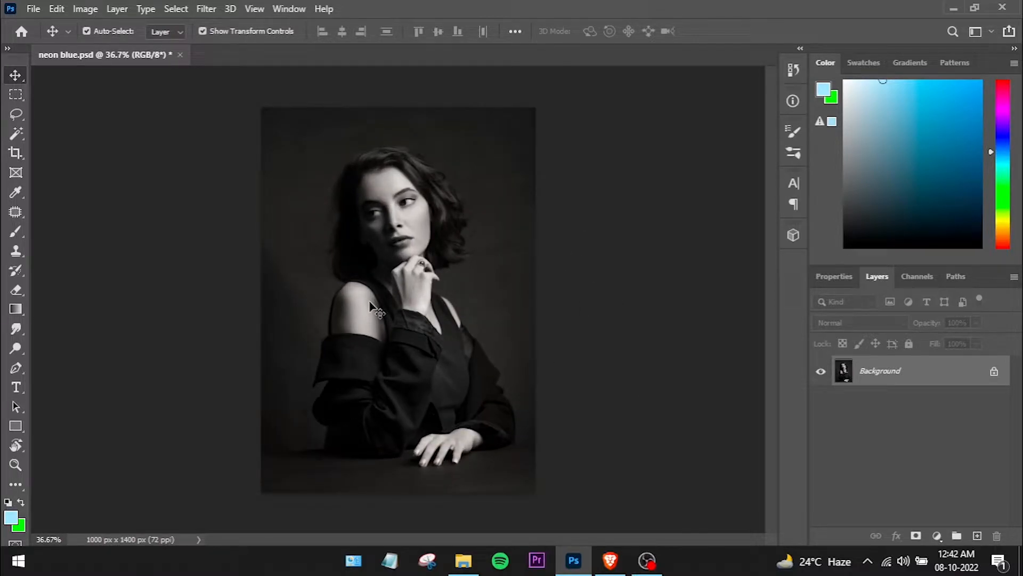
pyautogui.scroll(-1, 597, 277)
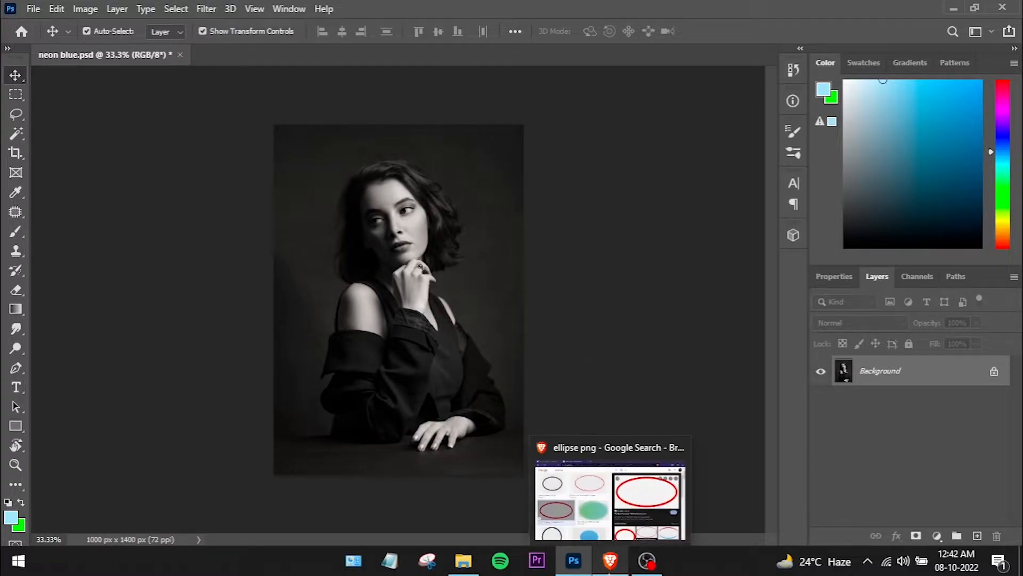
# - Copy the red ellipse image from the Brave browser's image search and paste it over the portrait in Photoshop
pyautogui.click(610, 571)
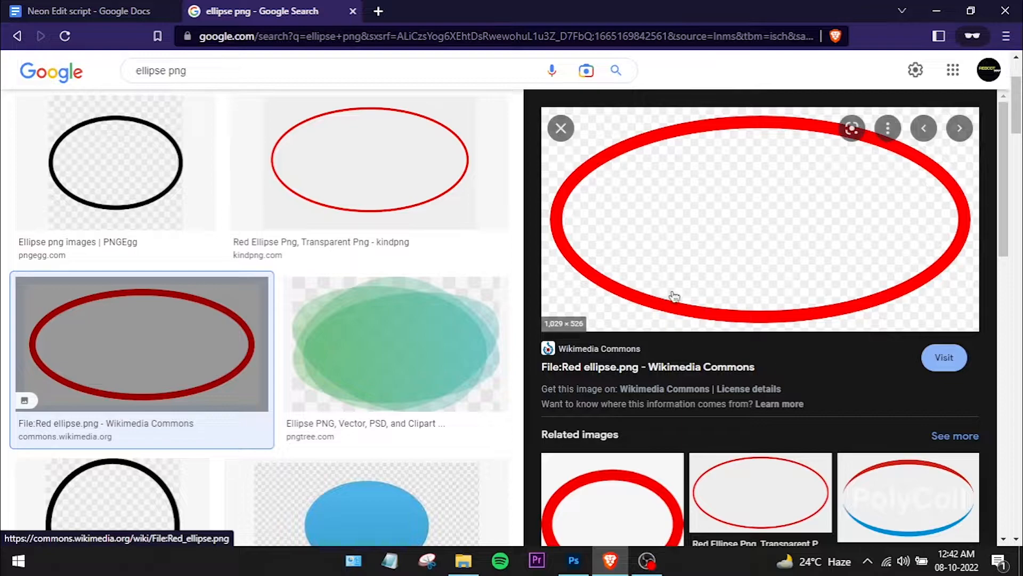
pyautogui.rightClick(746, 241)
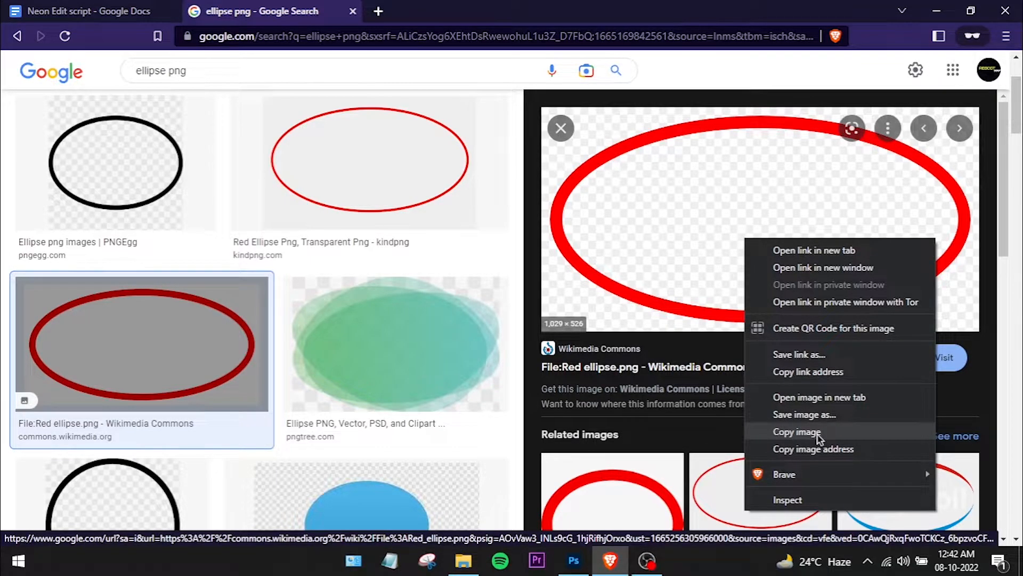
pyautogui.click(784, 431)
pyautogui.hotkey('alt', 'Tab')
pyautogui.hotkey('ctrl', 'v')
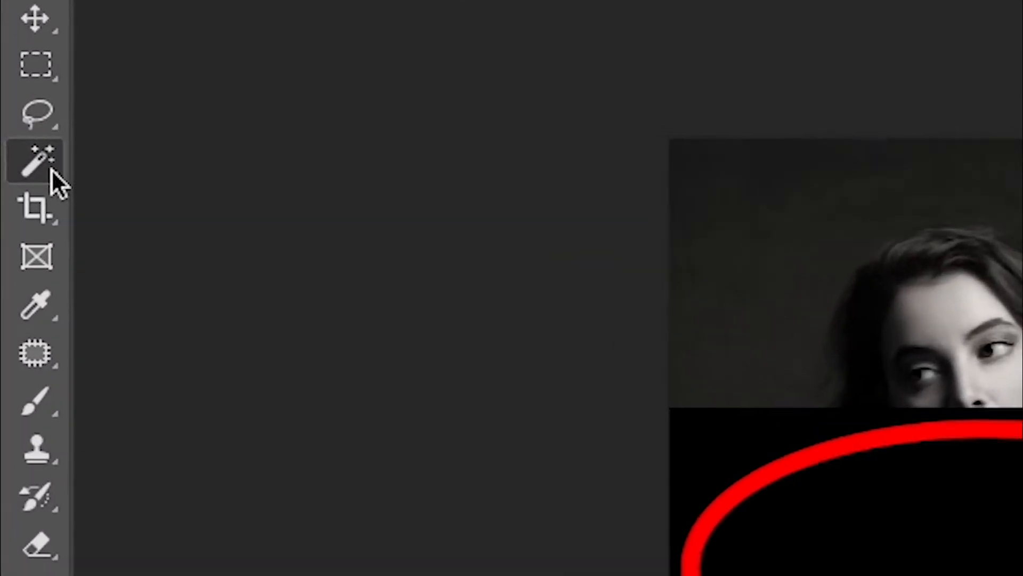
# - Remove the black background inside and outside the red ellipse with the Magic Wand tool, then deselect
pyautogui.rightClick(18, 134)
pyautogui.click(235, 248)
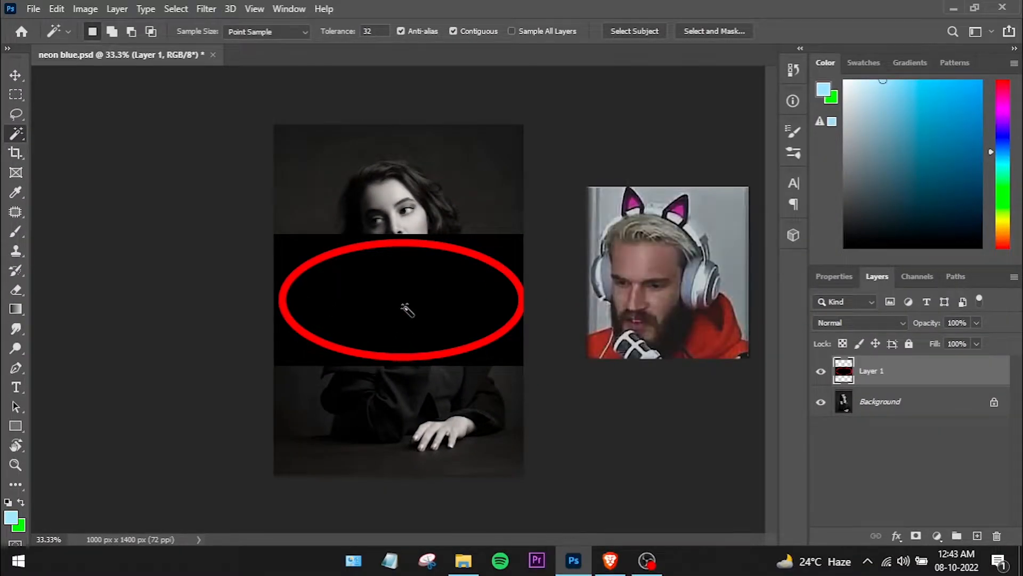
pyautogui.click(408, 309)
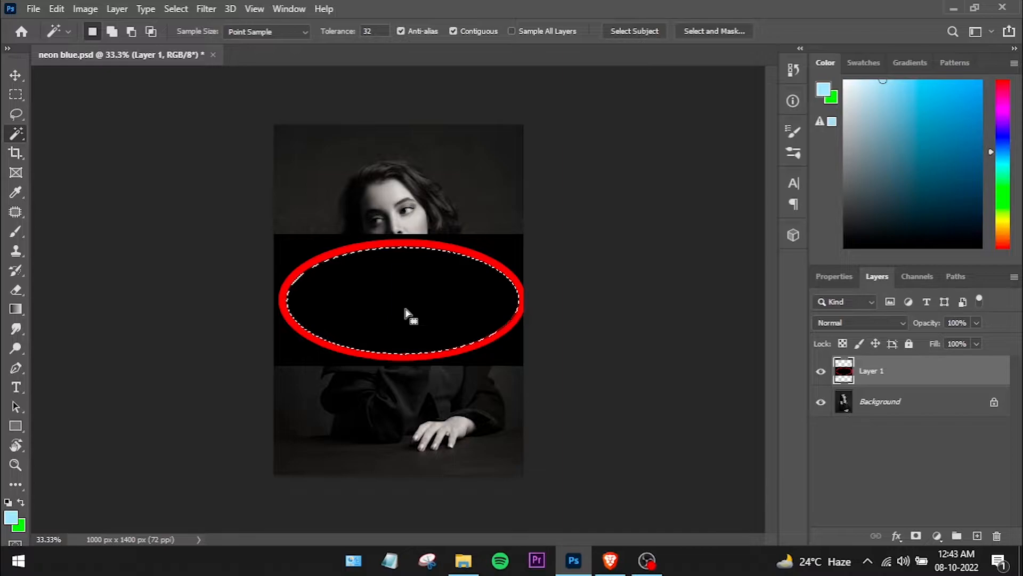
pyautogui.press('Delete')
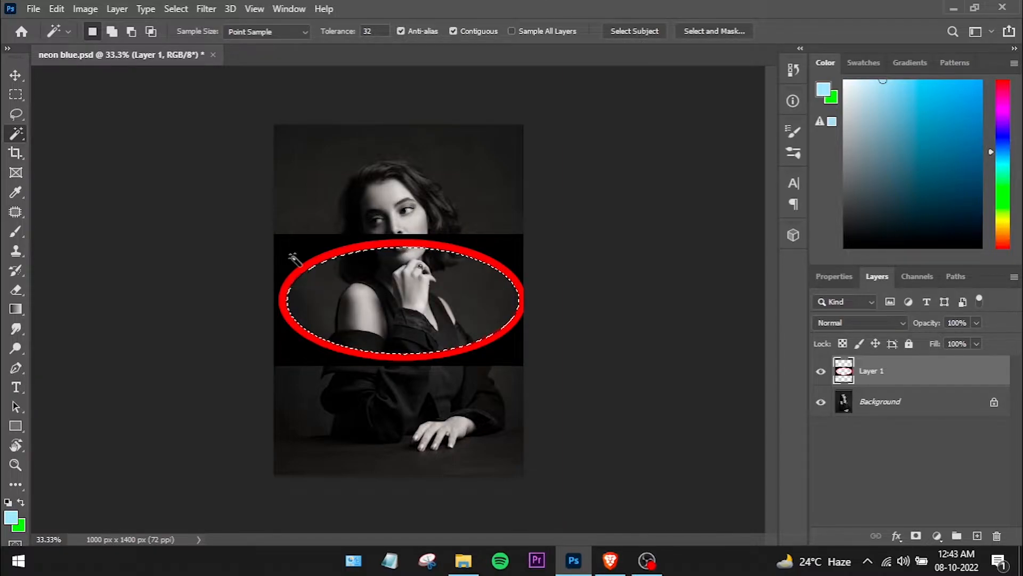
pyautogui.click(294, 259)
pyautogui.press('Delete')
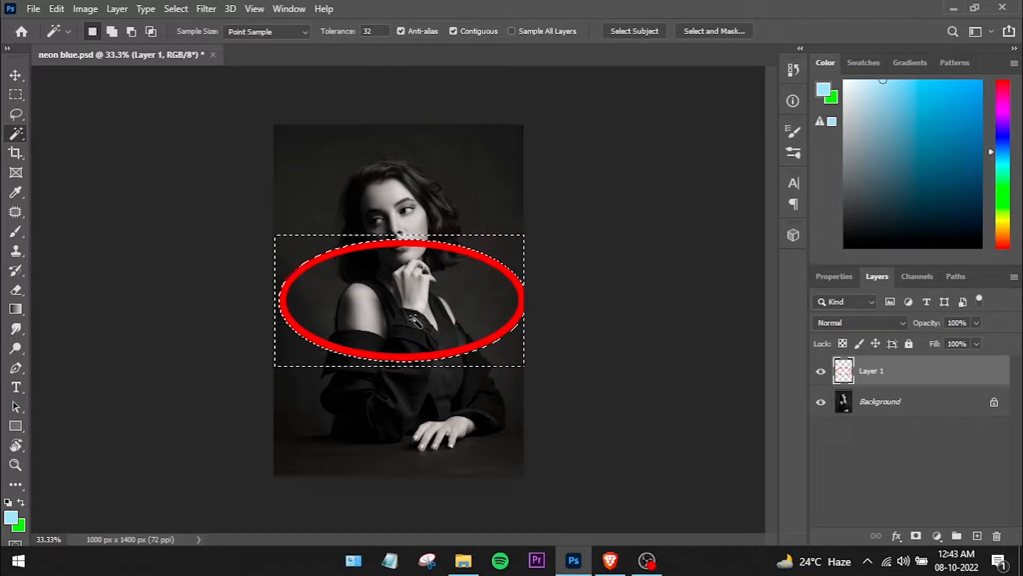
pyautogui.hotkey('ctrl', 'd')
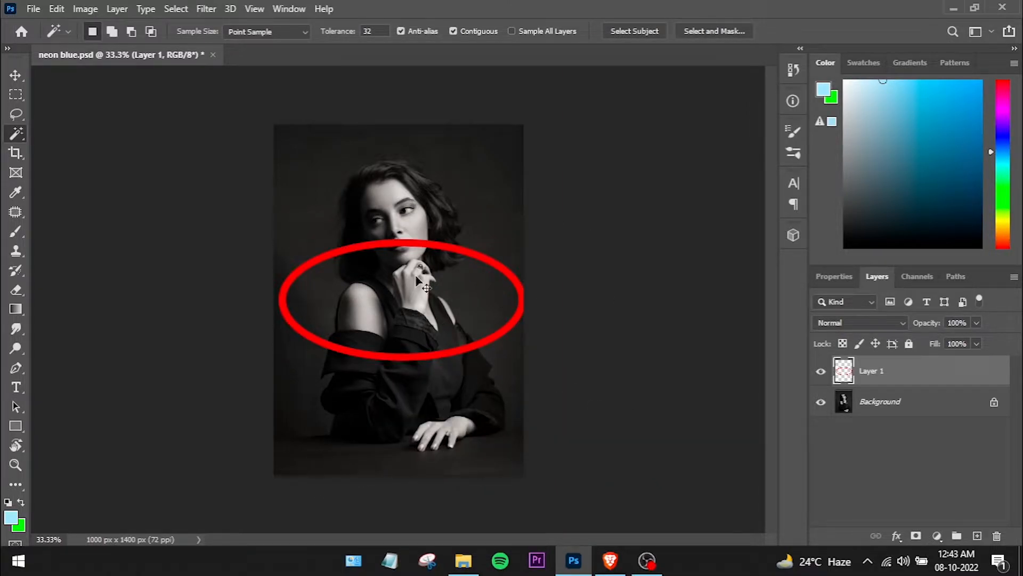
# - Transform the red ellipse to about 83% scale and 37° rotation, placed diagonally across the woman's face and upper body
pyautogui.hotkey('ctrl', 't')
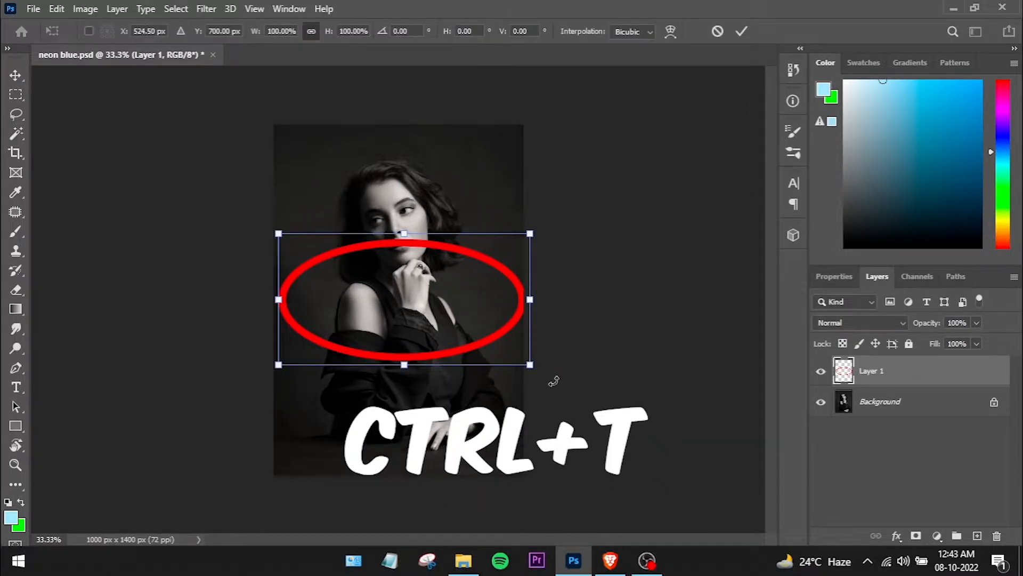
pyautogui.moveTo(554, 372); pyautogui.dragTo(461, 445)
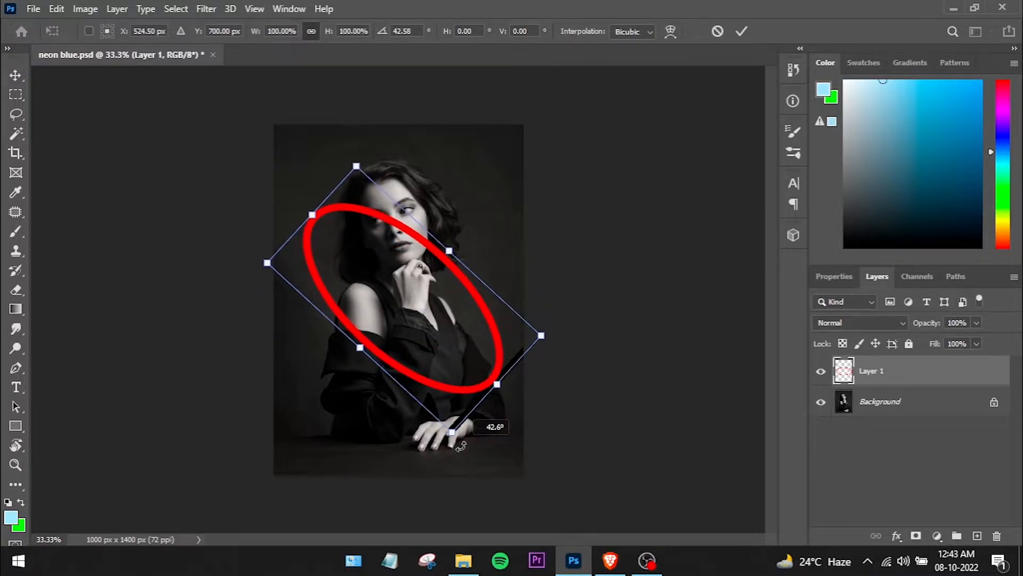
pyautogui.moveTo(427, 304); pyautogui.dragTo(421, 275)
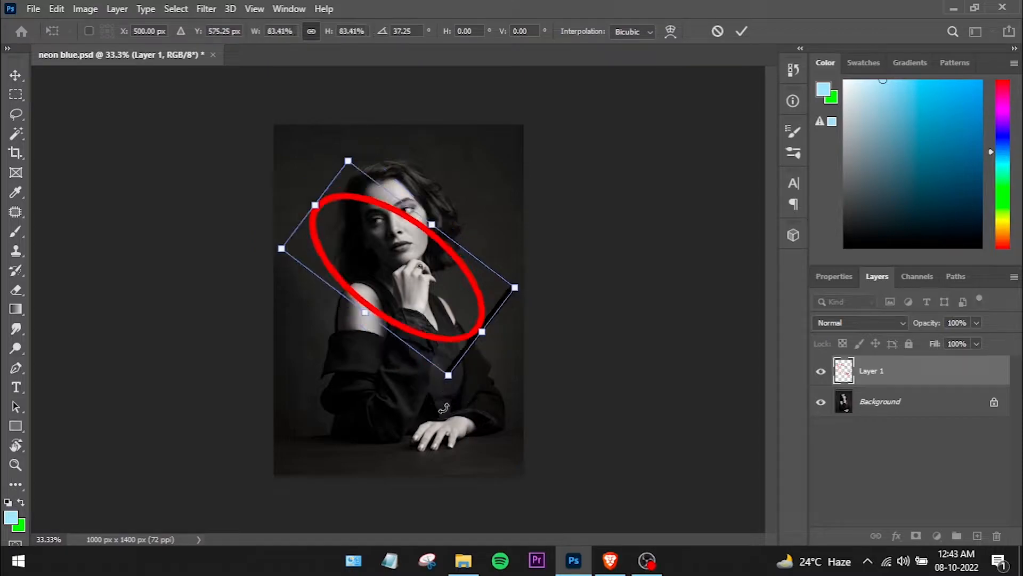
pyautogui.moveTo(428, 283); pyautogui.dragTo(428, 282)
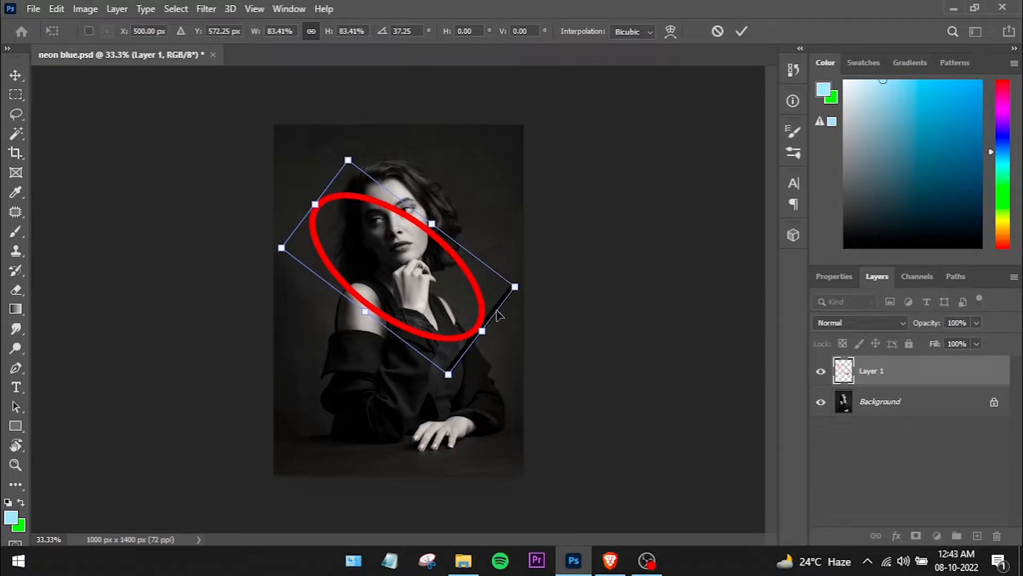
# - Delete the leftover black strip beside the ellipse with the Magic Wand tool and finalize the ellipse's placement
pyautogui.click(16, 133)
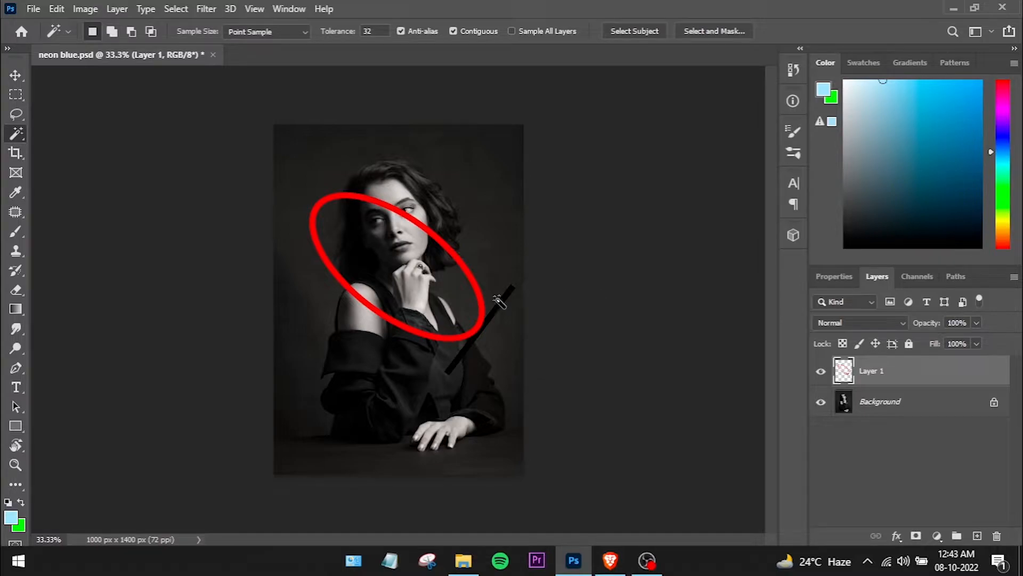
pyautogui.click(504, 302)
pyautogui.press('Delete')
pyautogui.press('v')
pyautogui.moveTo(452, 287); pyautogui.dragTo(432, 295)
pyautogui.hotkey('ctrl', 't')
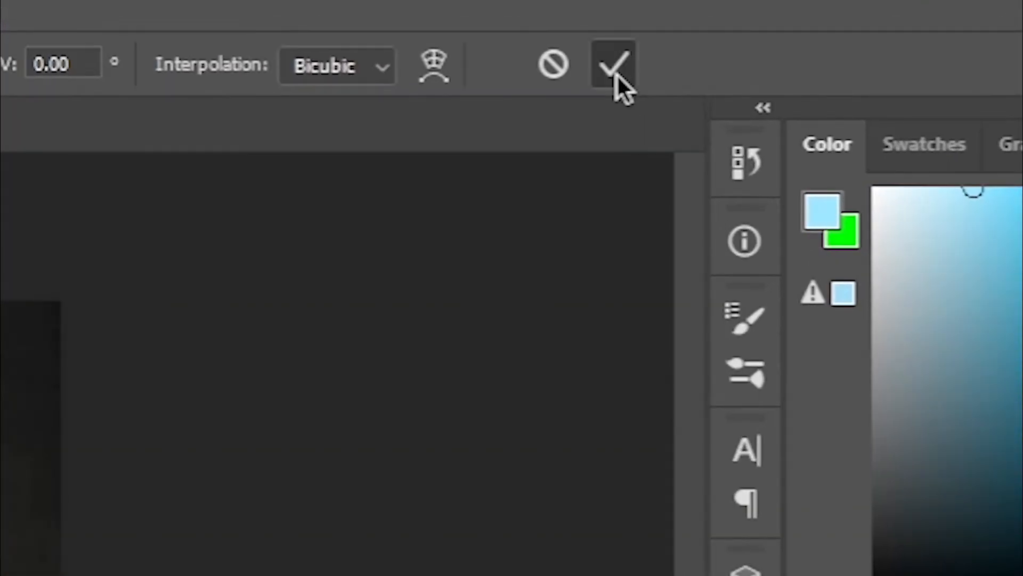
pyautogui.click(742, 32)
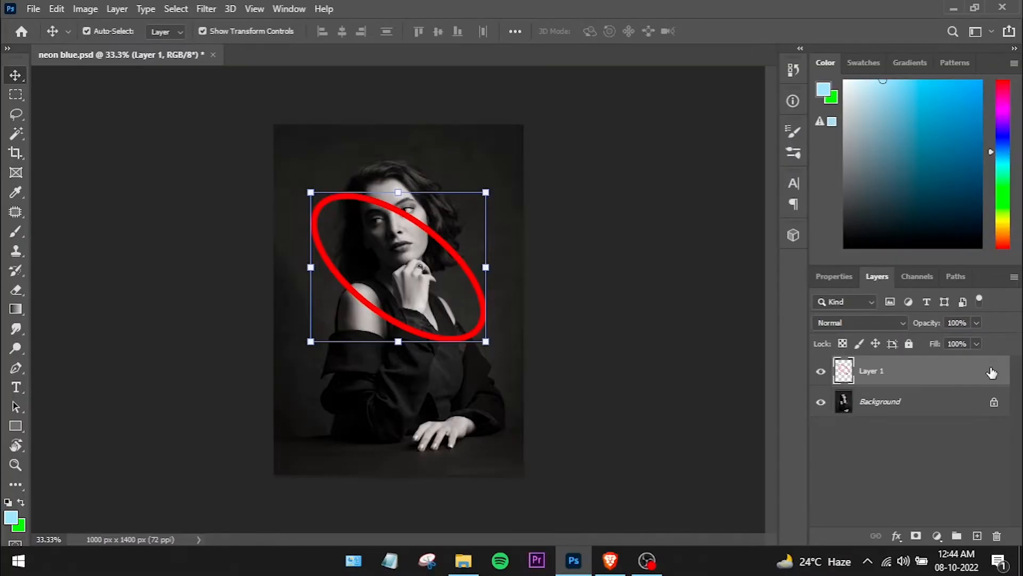
# - Add a Color Overlay to the ellipse layer with Normal blend mode and 100% opacity
pyautogui.doubleClick(992, 375)
pyautogui.moveTo(580, 183); pyautogui.dragTo(599, 453)
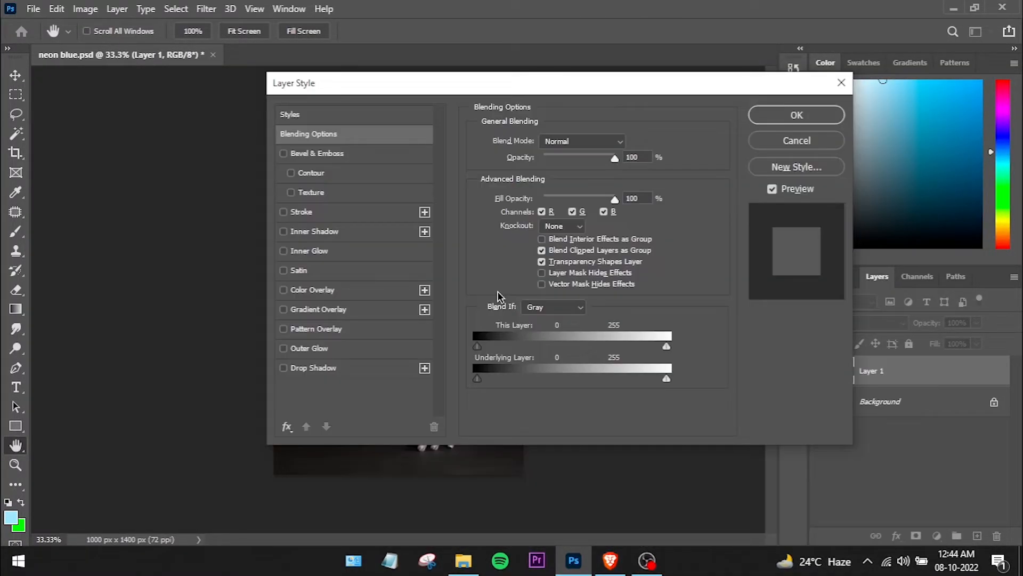
pyautogui.click(335, 289)
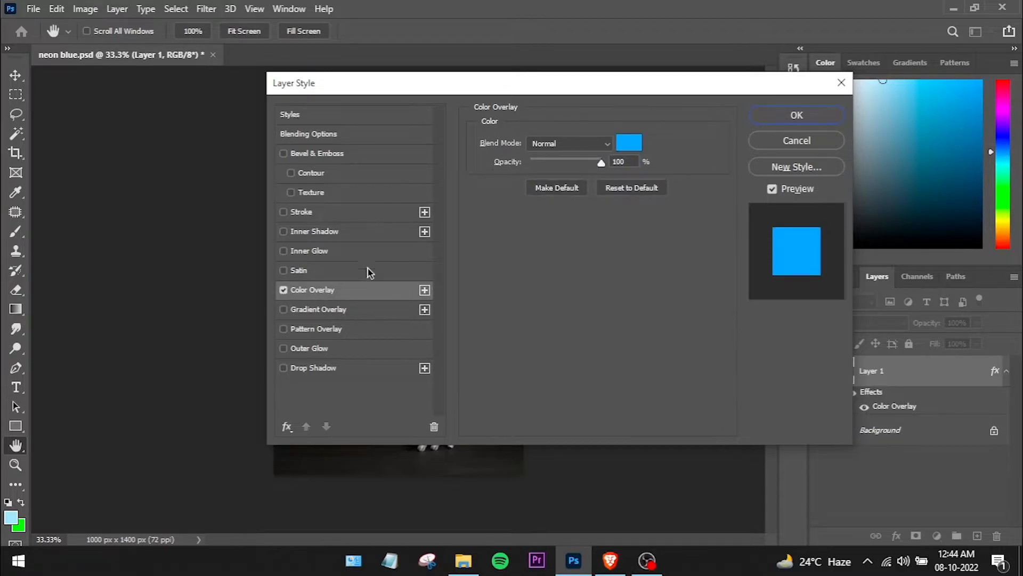
pyautogui.click(584, 144)
pyautogui.click(556, 161)
pyautogui.moveTo(562, 162); pyautogui.dragTo(617, 164)
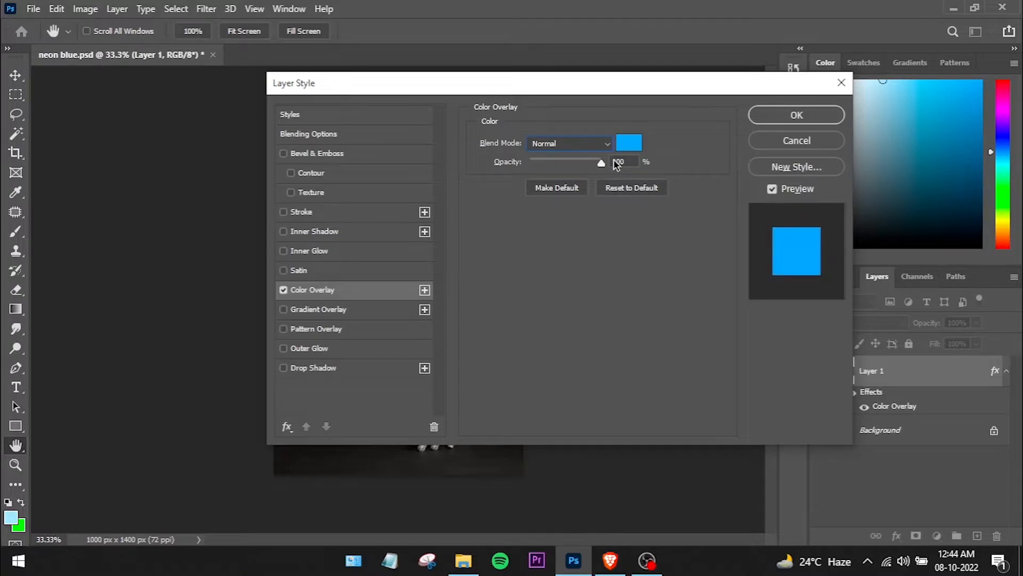
# - Set the Color Overlay color to a fully saturated bright blue with a hue of about 202°
pyautogui.click(629, 144)
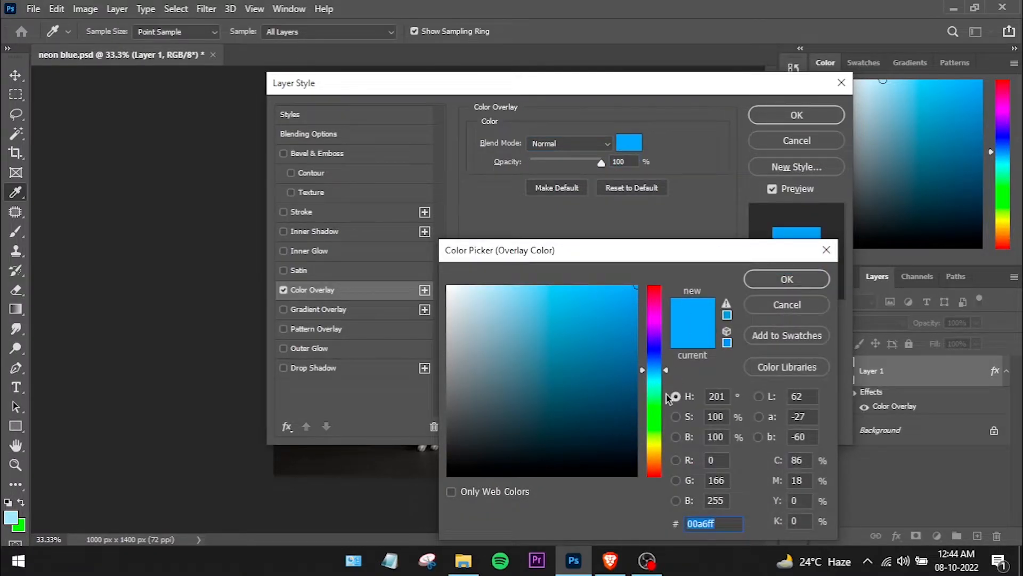
pyautogui.moveTo(657, 379)
pyautogui.mouseDown()
pyautogui.moveTo(660, 388)
pyautogui.moveTo(658, 369)
pyautogui.mouseUp()
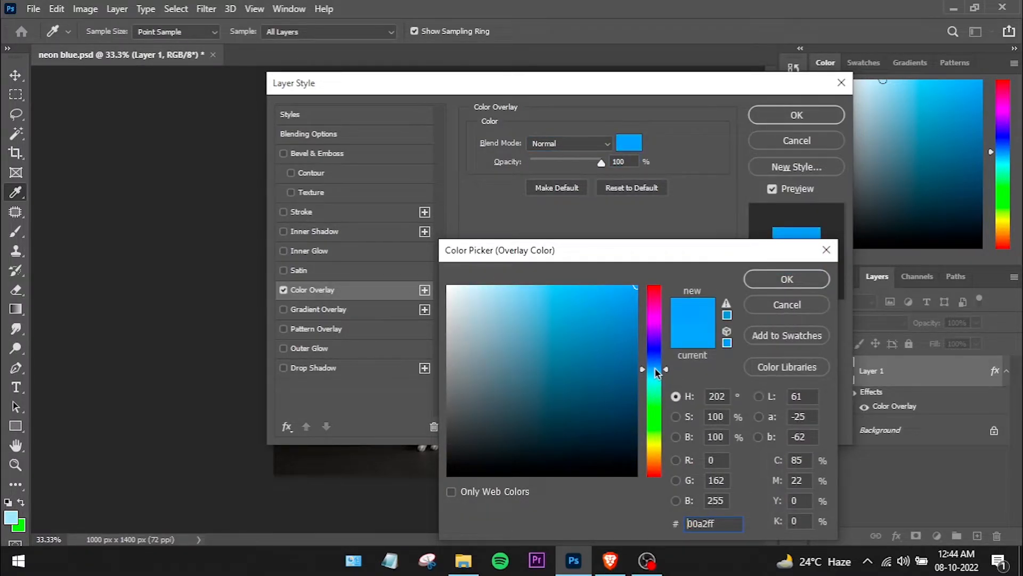
pyautogui.moveTo(604, 325); pyautogui.dragTo(665, 269)
pyautogui.click(787, 279)
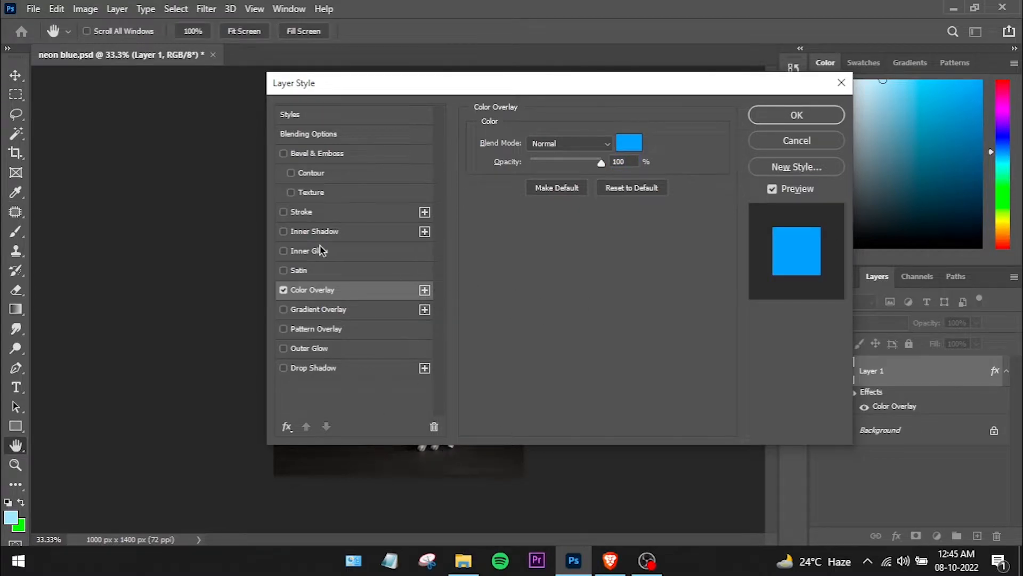
# - Add a white Inner Glow to the ellipse with Normal blend mode, 78% opacity, 0% choke and 25 px size
pyautogui.click(303, 255)
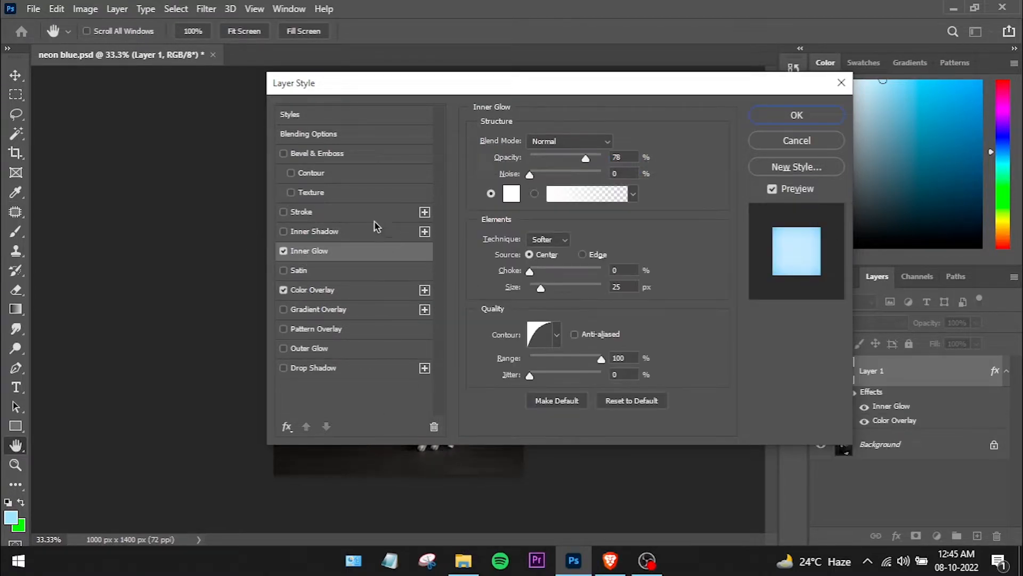
pyautogui.click(582, 144)
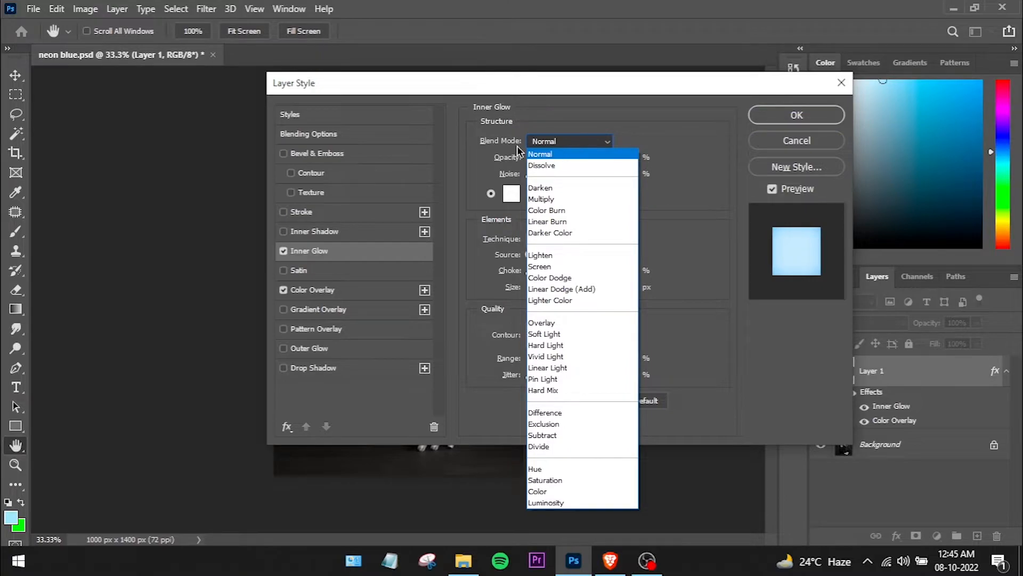
pyautogui.click(569, 154)
pyautogui.click(511, 193)
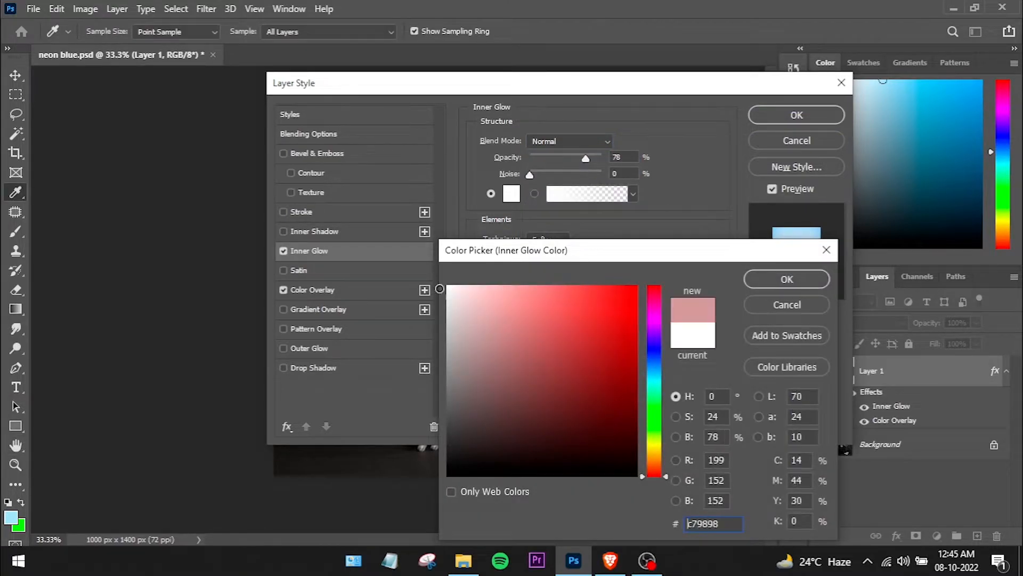
pyautogui.click(771, 279)
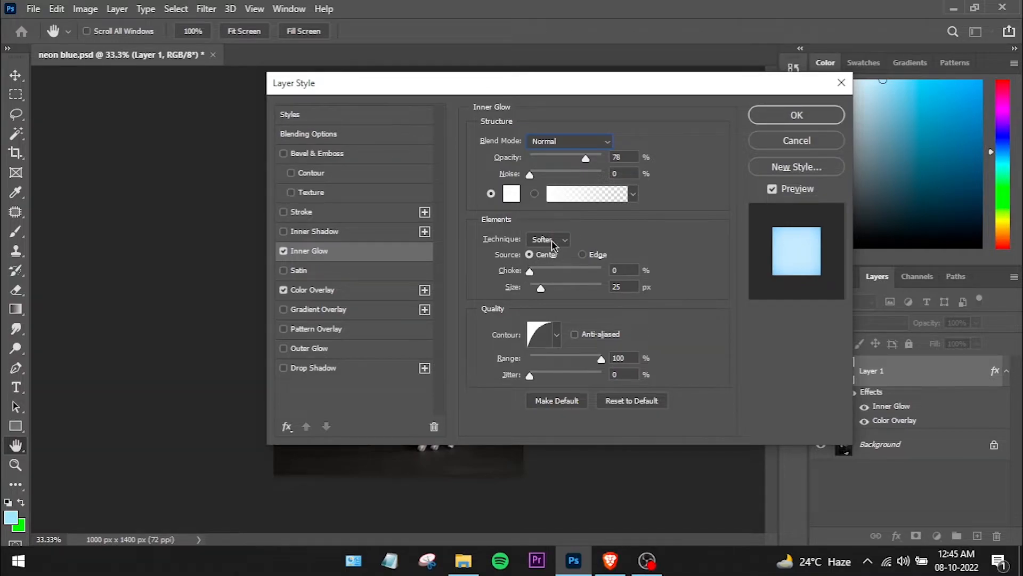
pyautogui.click(529, 272)
pyautogui.click(557, 336)
pyautogui.click(467, 401)
pyautogui.click(634, 338)
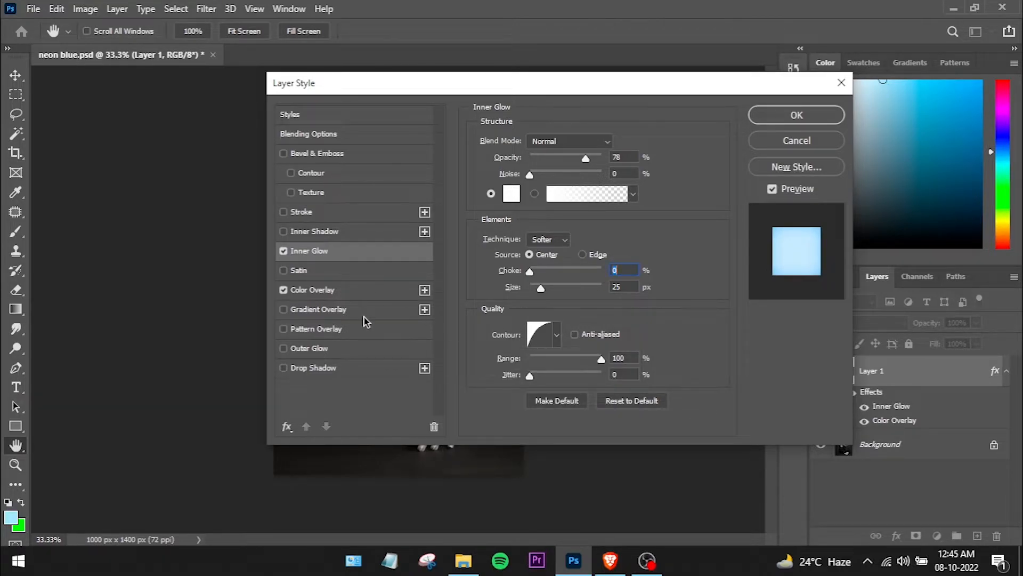
# - Turn the Inner Glow off and on again to compare its effect on the ellipse
pyautogui.moveTo(585, 98); pyautogui.dragTo(875, 67)
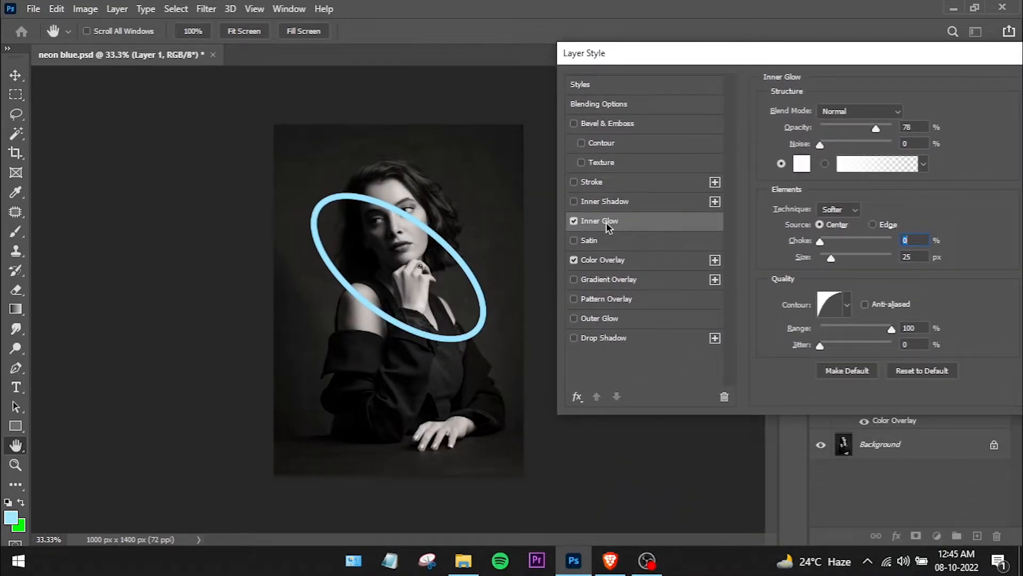
pyautogui.click(573, 222)
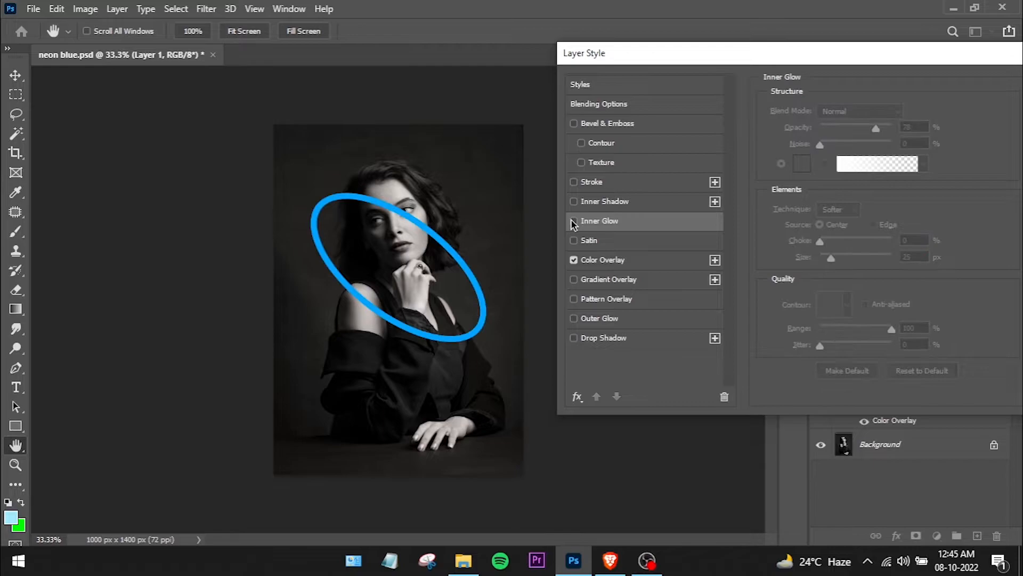
pyautogui.click(574, 222)
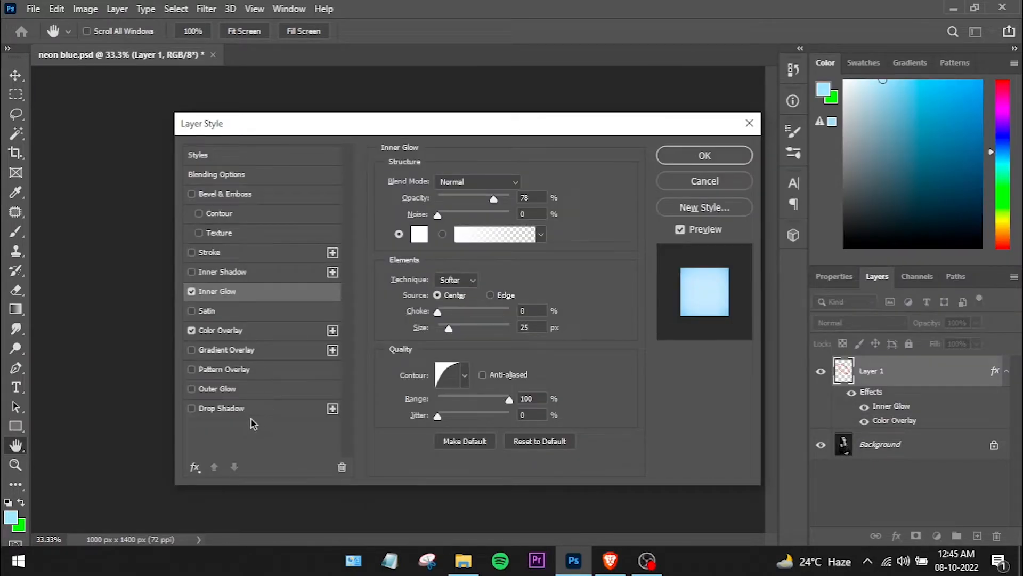
# - Add a Drop Shadow to the ellipse in bright cyan with the Linear Dodge (Add) blend mode
pyautogui.click(252, 409)
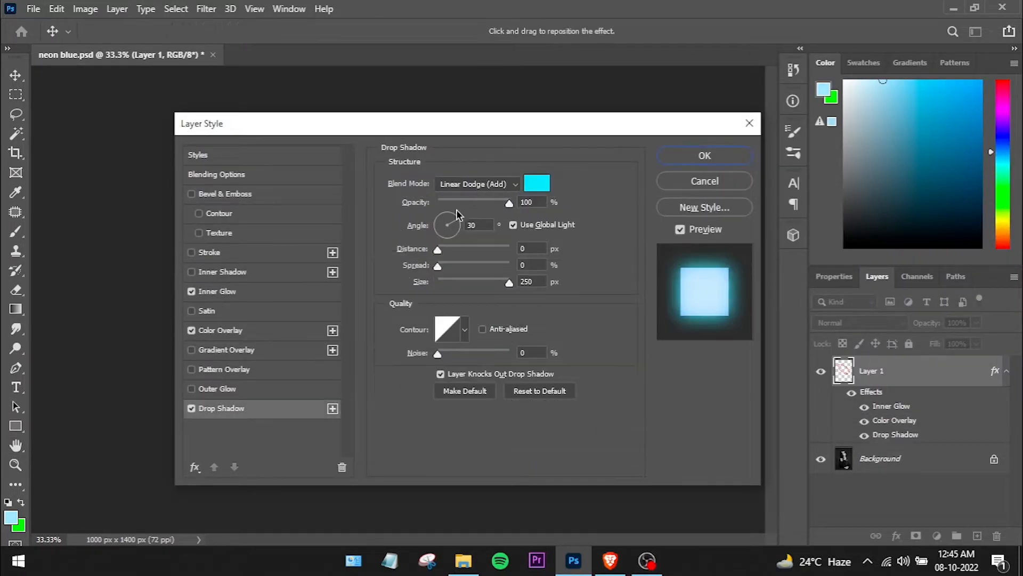
pyautogui.click(530, 186)
pyautogui.click(653, 376)
pyautogui.moveTo(636, 288); pyautogui.dragTo(641, 273)
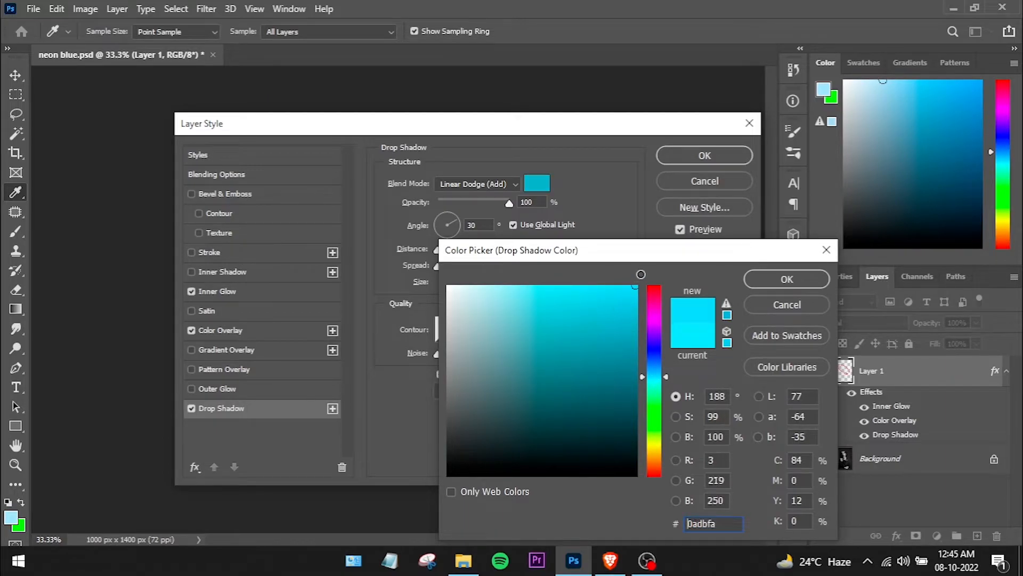
pyautogui.click(762, 279)
pyautogui.click(511, 185)
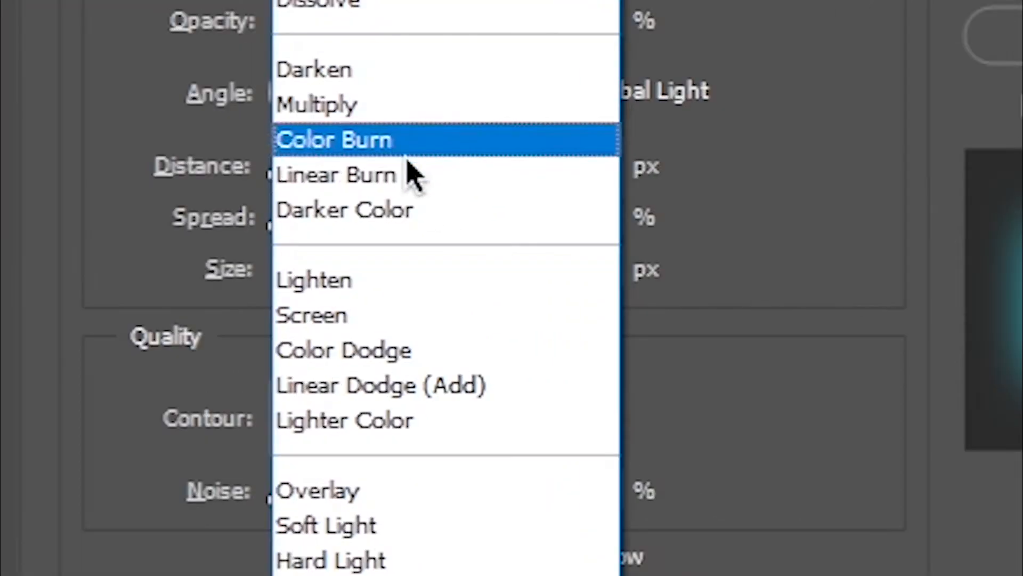
pyautogui.click(487, 318)
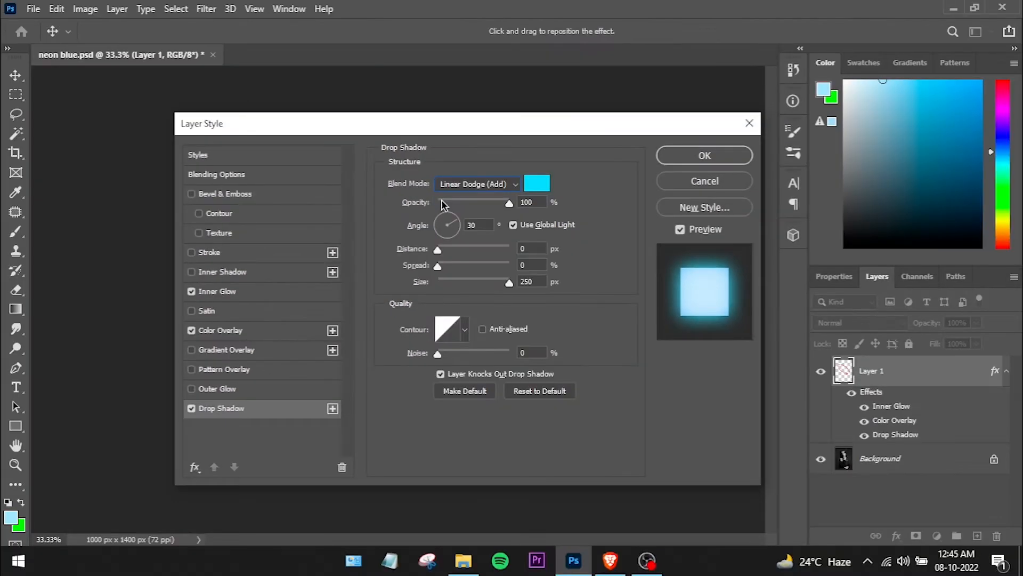
# - Set the Drop Shadow opacity to 100% and its size to 250 px, with distance and spread at 0
pyautogui.moveTo(441, 205); pyautogui.dragTo(509, 204)
pyautogui.moveTo(438, 260); pyautogui.dragTo(509, 286)
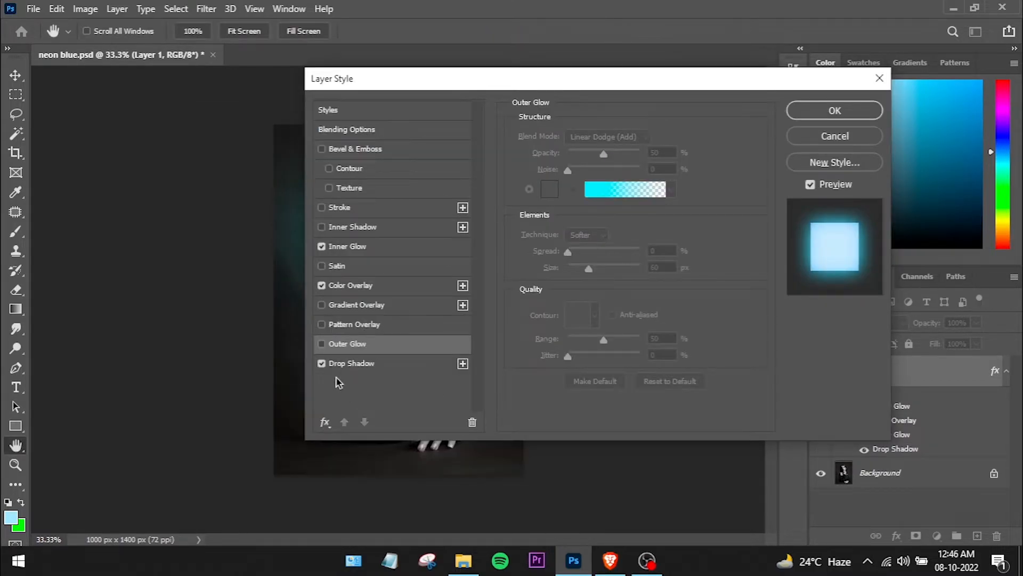
# - Add a cyan Outer Glow with Linear Dodge (Add), 50% opacity and 60 px size, and apply the layer styles
pyautogui.click(321, 344)
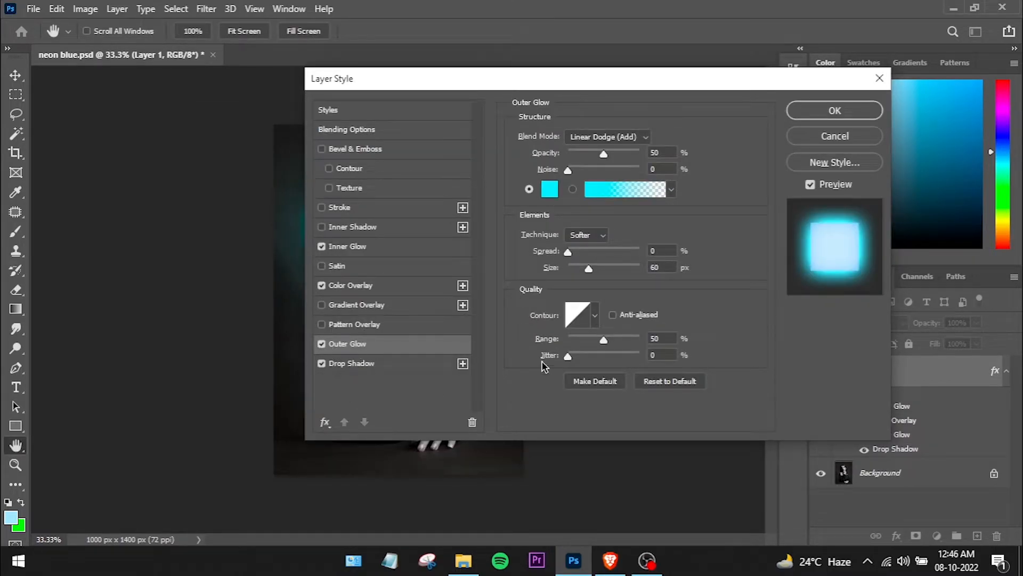
pyautogui.click(587, 139)
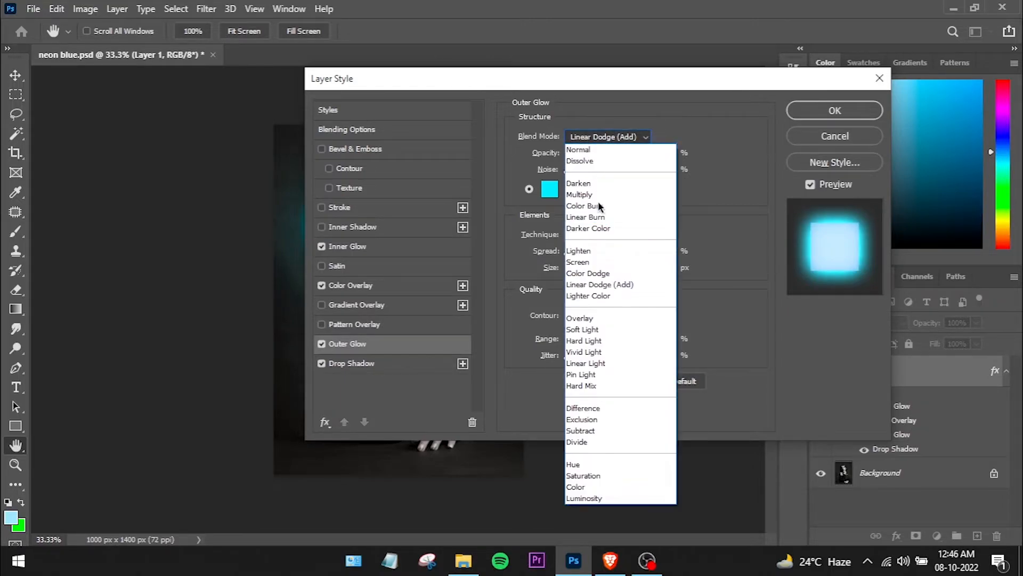
pyautogui.click(591, 277)
pyautogui.click(550, 189)
pyautogui.moveTo(656, 377); pyautogui.dragTo(658, 378)
pyautogui.click(794, 278)
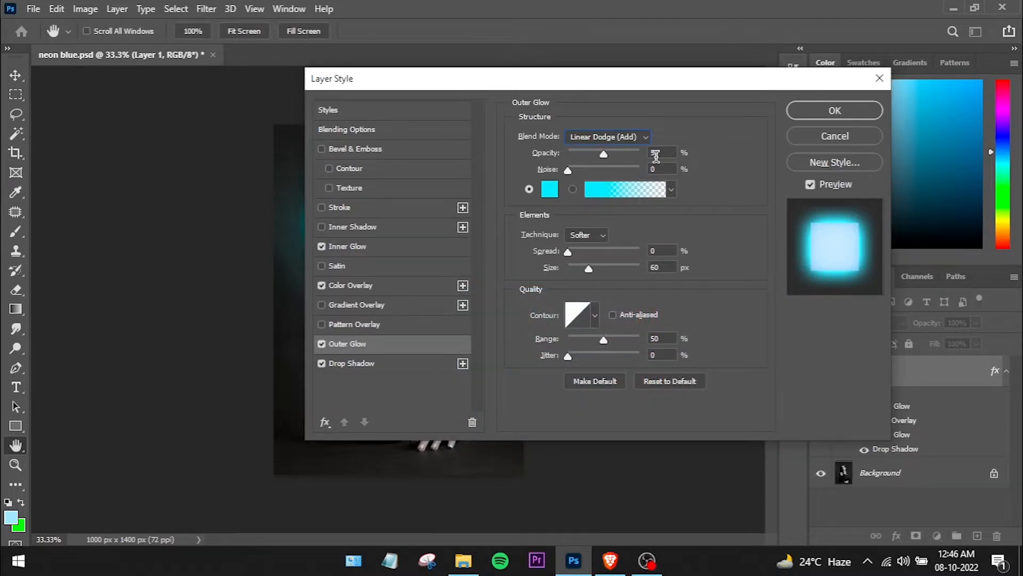
pyautogui.moveTo(707, 78); pyautogui.dragTo(602, 295)
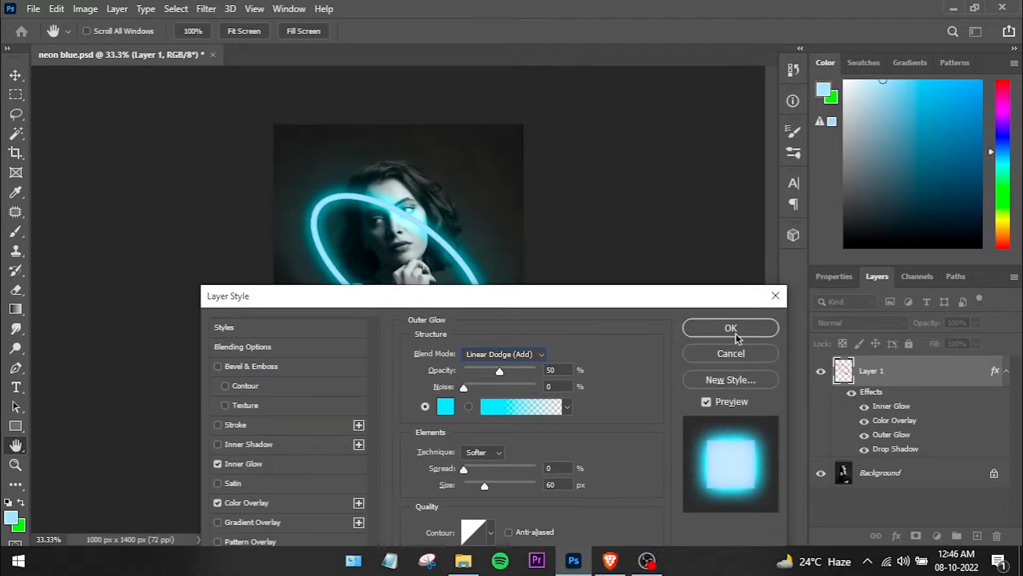
pyautogui.click(737, 327)
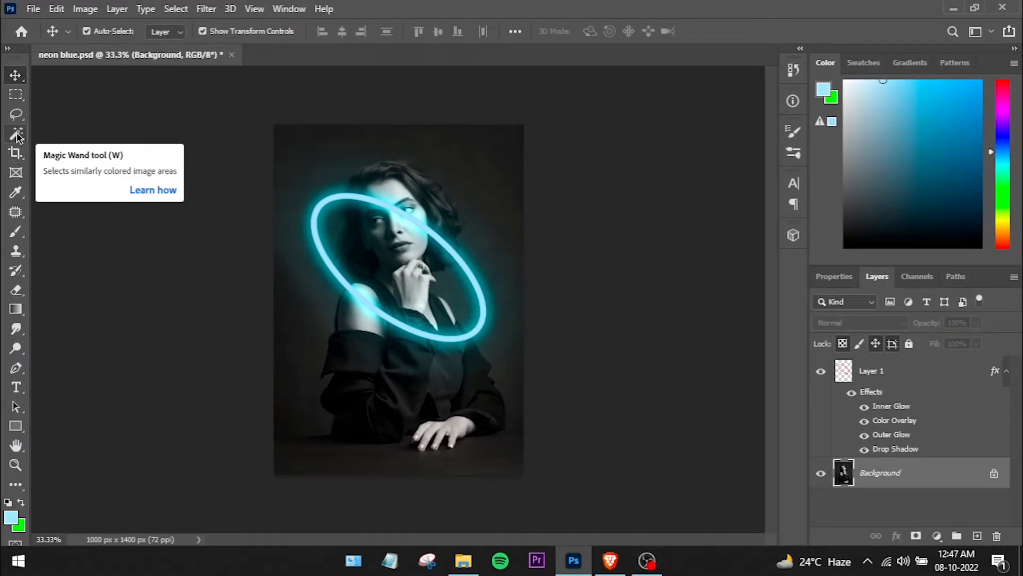
# - Select the woman with Select Subject and hide the ellipse over her using an inverted layer mask on Layer 1
pyautogui.click(16, 135)
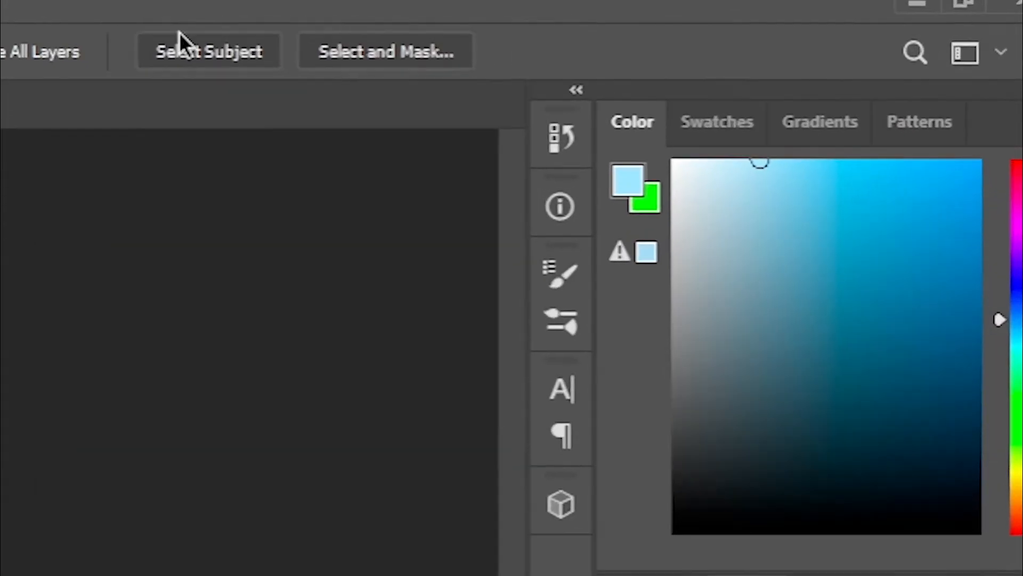
pyautogui.click(198, 57)
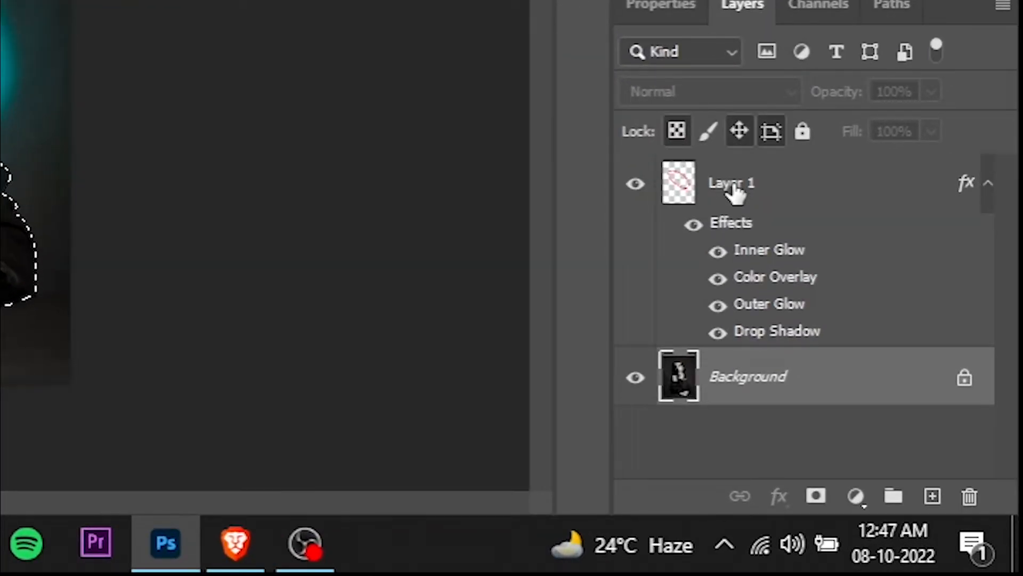
pyautogui.click(734, 189)
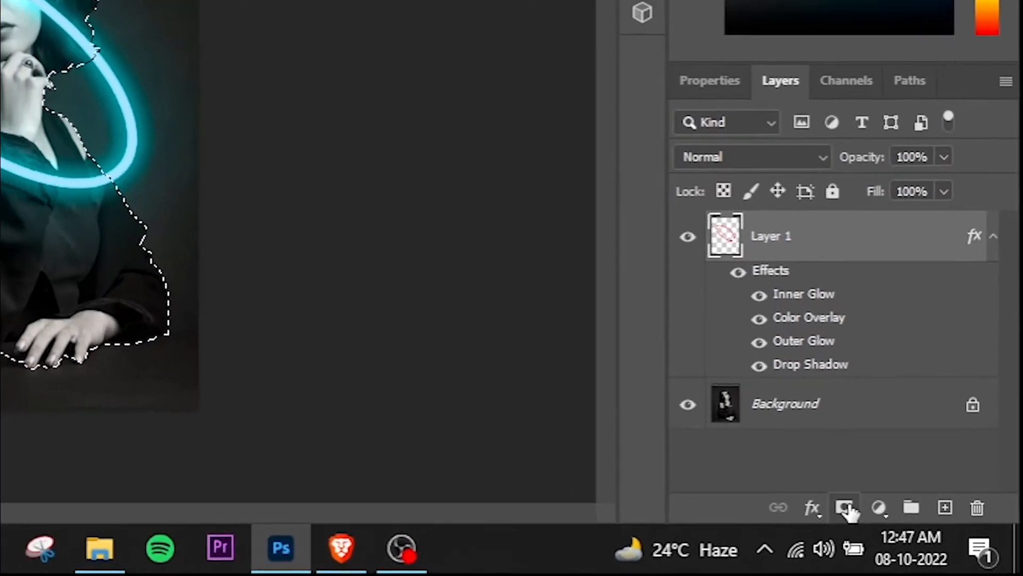
pyautogui.click(815, 497)
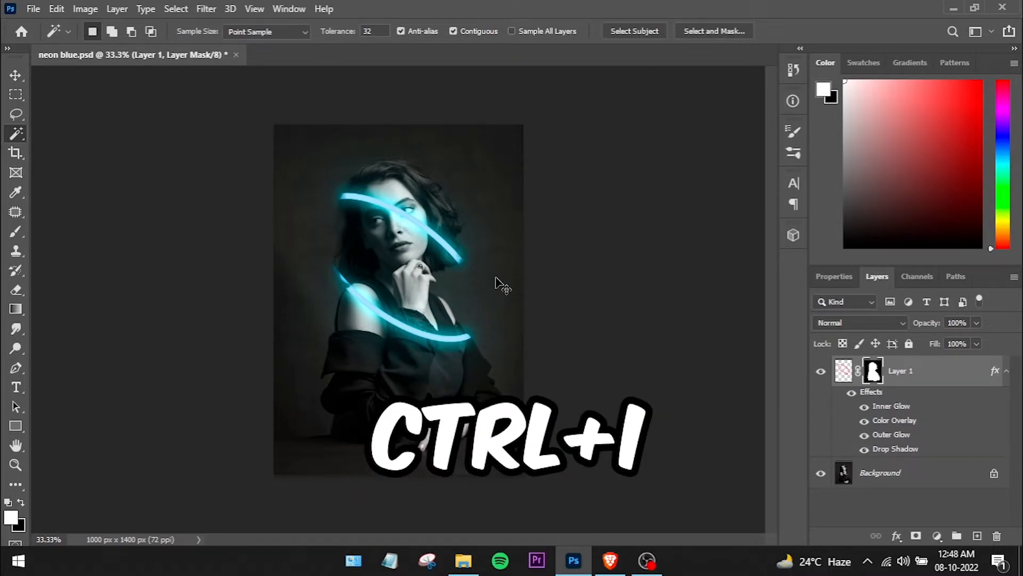
pyautogui.hotkey('ctrl', 'i')
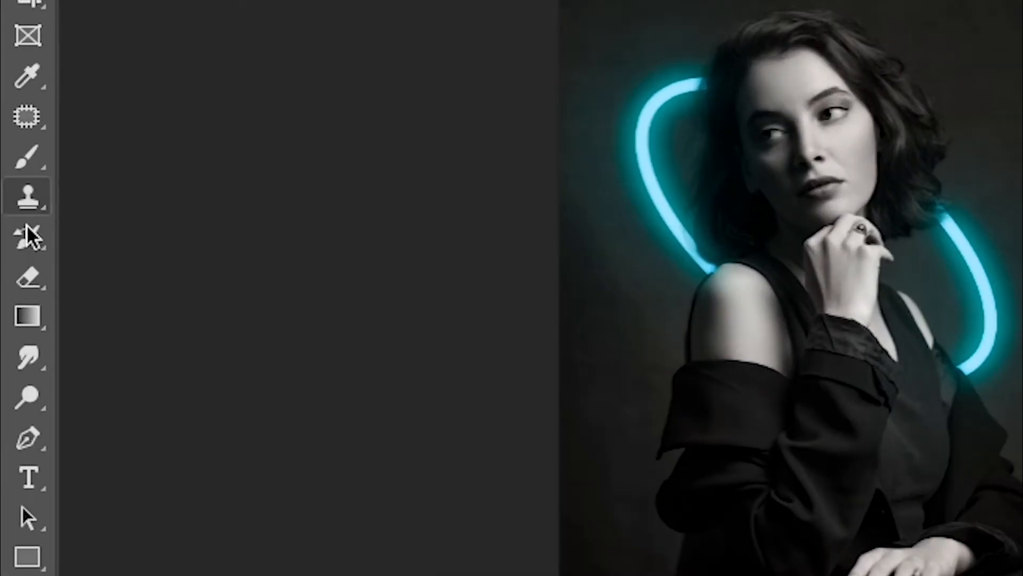
# - Paint white on the Layer 1 mask with a soft 90 px brush to reveal the ring across her shoulder and chest
pyautogui.click(18, 210)
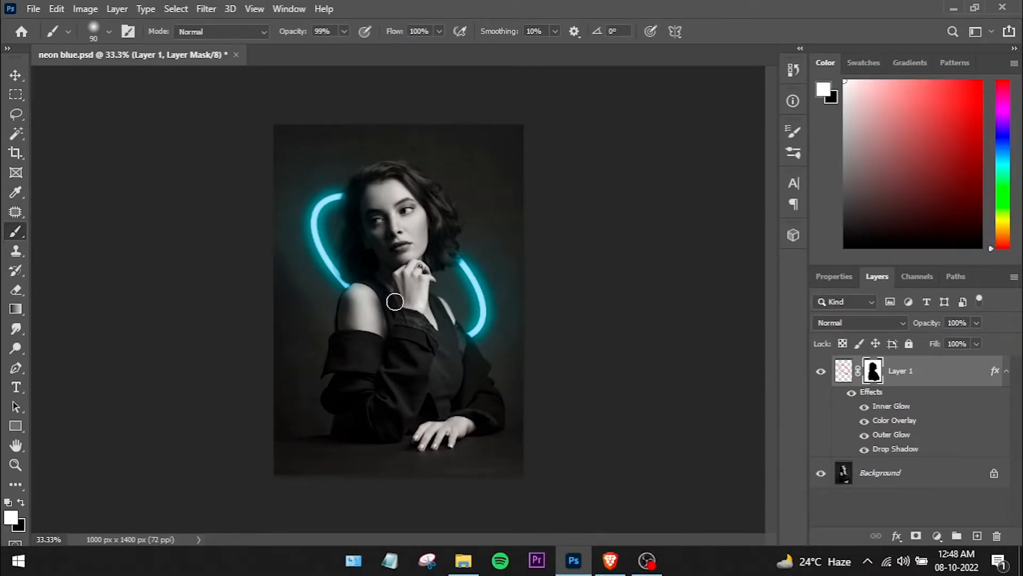
pyautogui.moveTo(341, 277)
pyautogui.mouseDown()
pyautogui.moveTo(387, 305)
pyautogui.moveTo(390, 326)
pyautogui.moveTo(459, 335)
pyautogui.mouseUp()
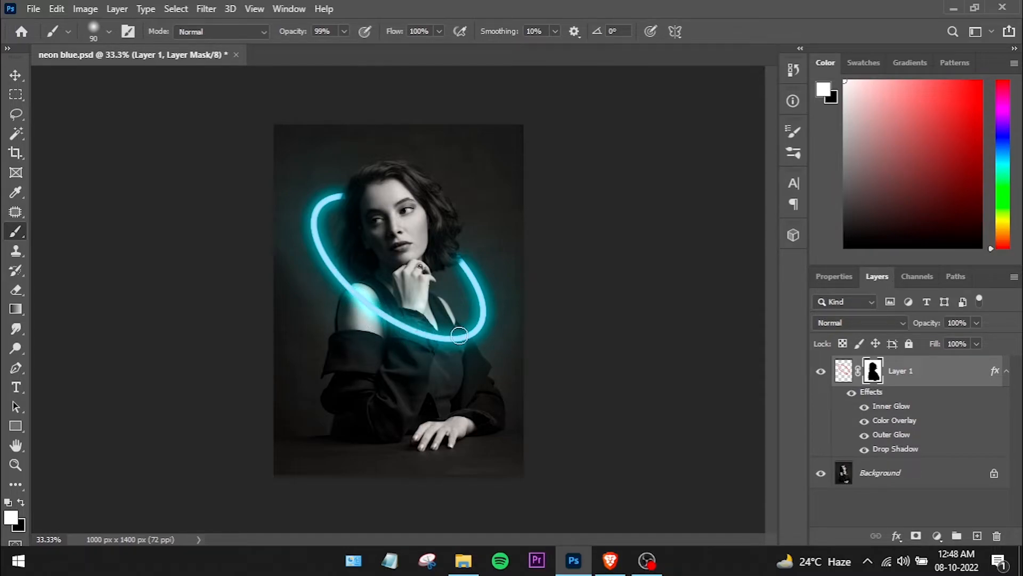
pyautogui.moveTo(365, 294)
pyautogui.mouseDown()
pyautogui.moveTo(432, 329)
pyautogui.moveTo(451, 325)
pyautogui.moveTo(391, 330)
pyautogui.mouseUp()
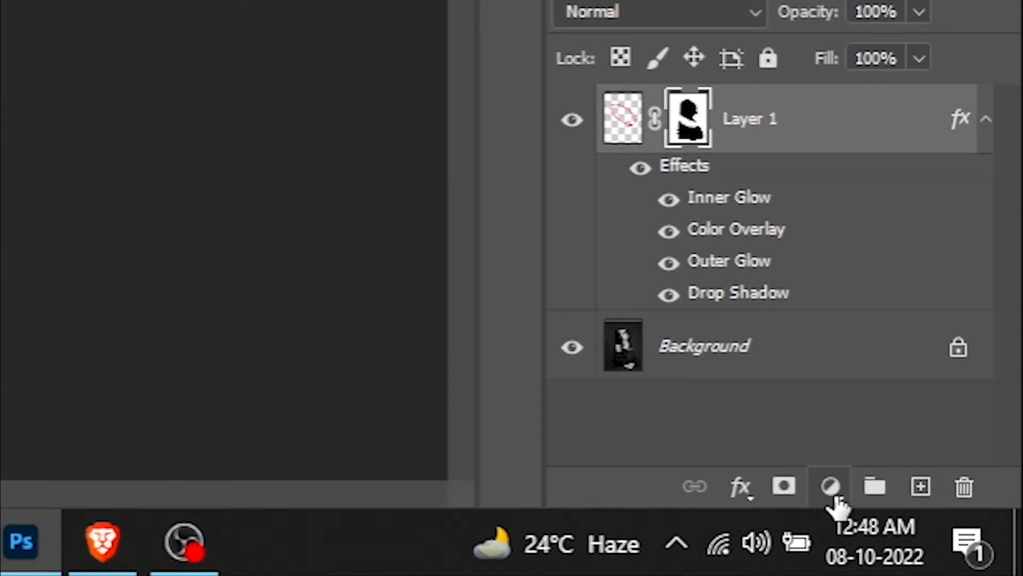
# - Add a Hue/Saturation adjustment layer with Colorize on, saturation 100 and hue 198
pyautogui.click(937, 536)
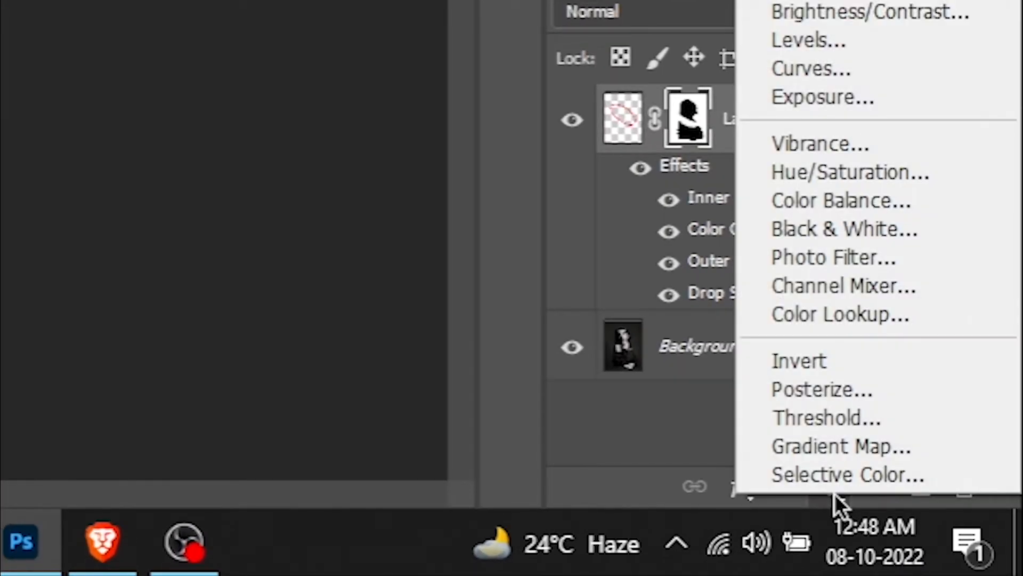
pyautogui.click(820, 173)
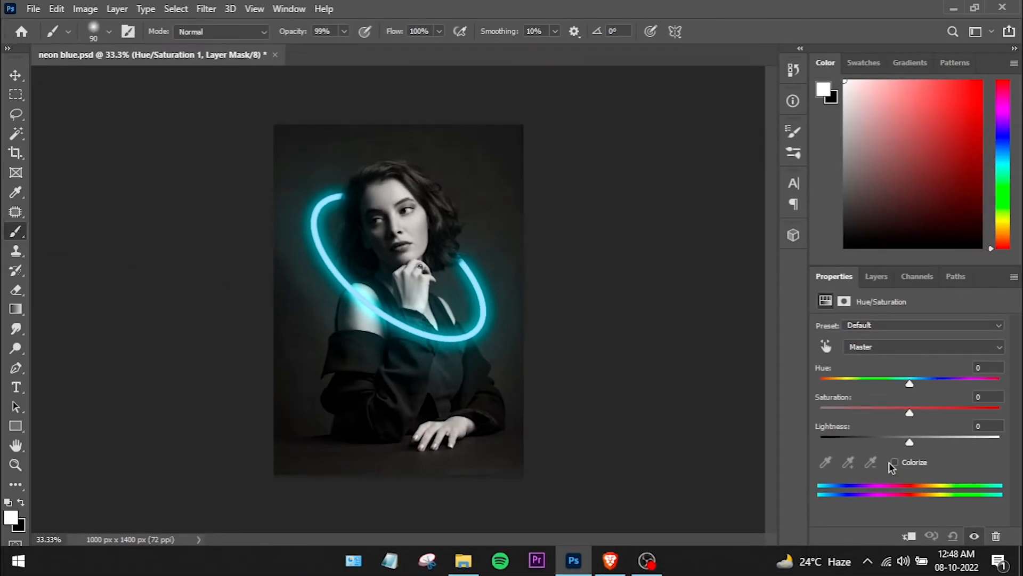
pyautogui.click(895, 461)
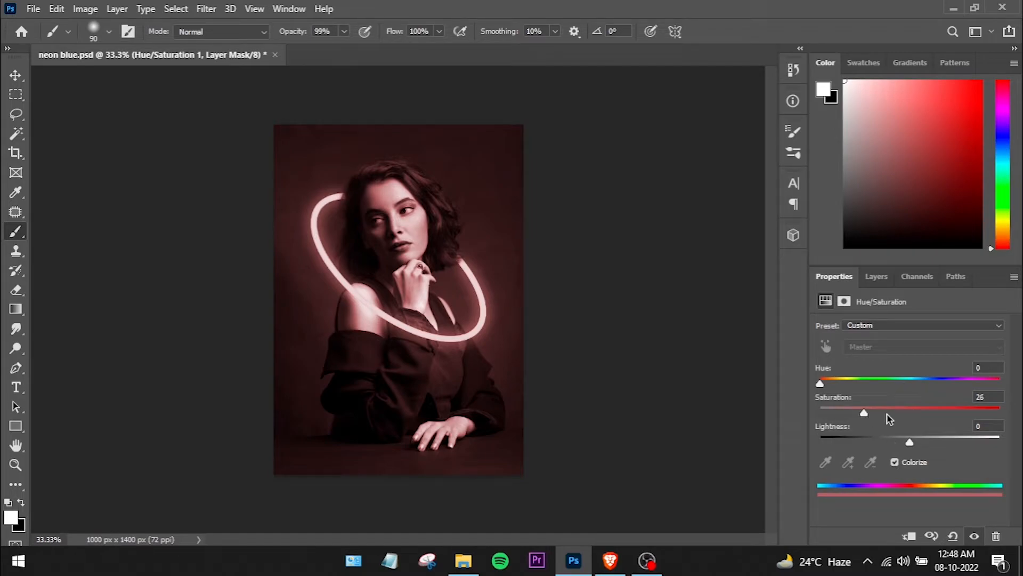
pyautogui.moveTo(889, 418); pyautogui.dragTo(1021, 421)
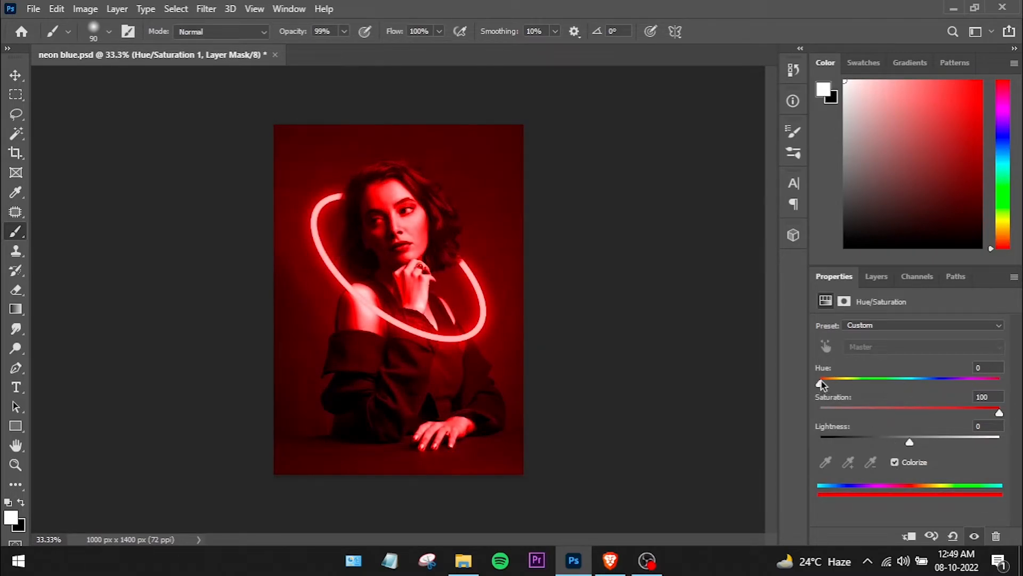
pyautogui.moveTo(820, 384); pyautogui.dragTo(915, 387)
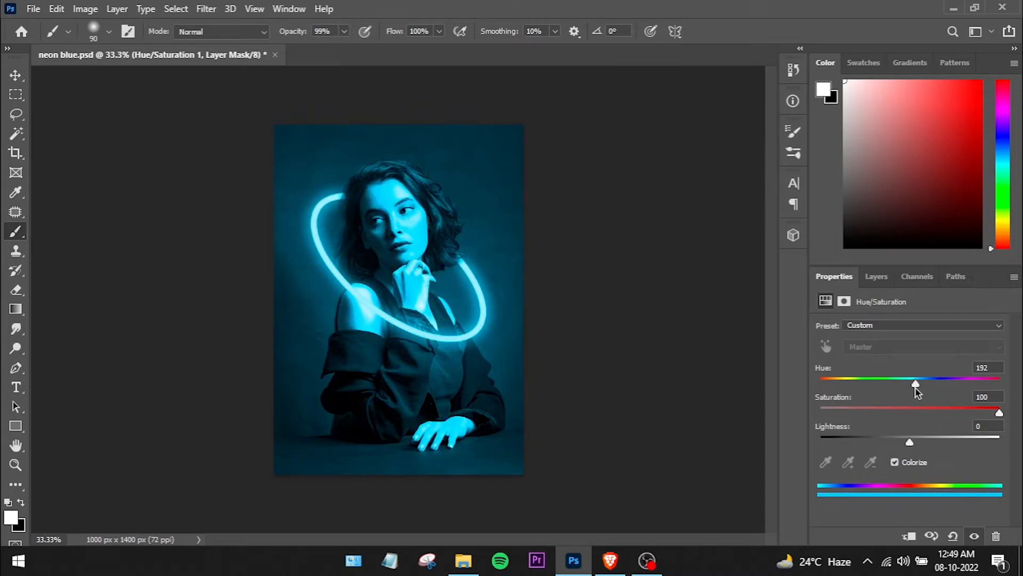
pyautogui.moveTo(917, 387); pyautogui.dragTo(918, 386)
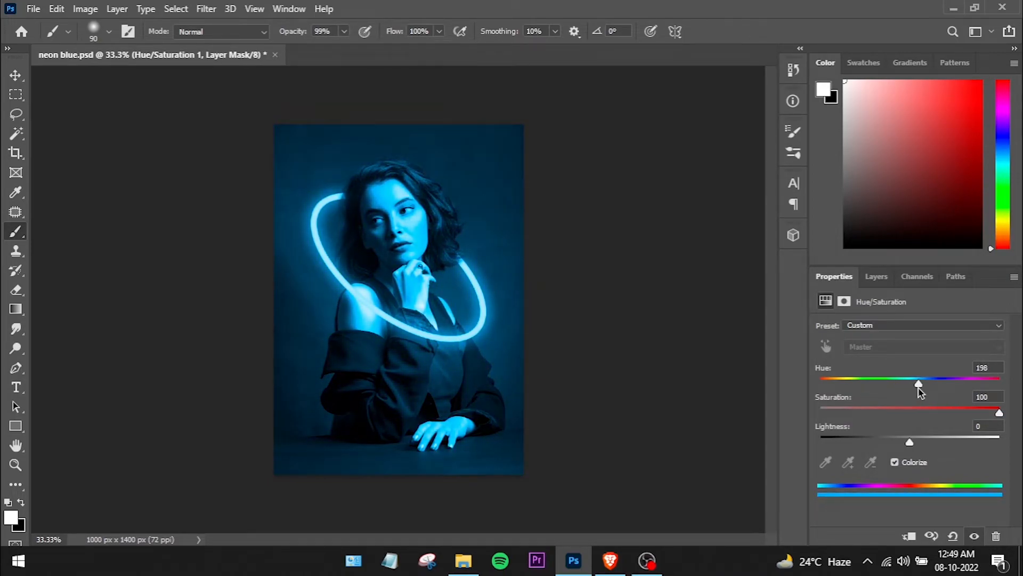
# - Split the Hue/Saturation layer's Blend If shadow slider for This Layer to 0 / 108 and apply it
pyautogui.click(874, 278)
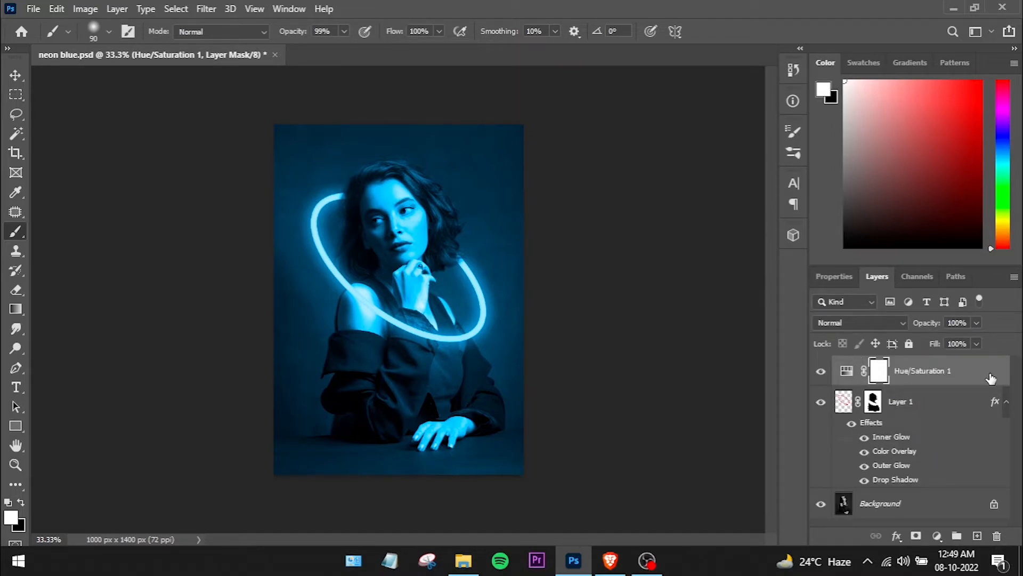
pyautogui.doubleClick(991, 378)
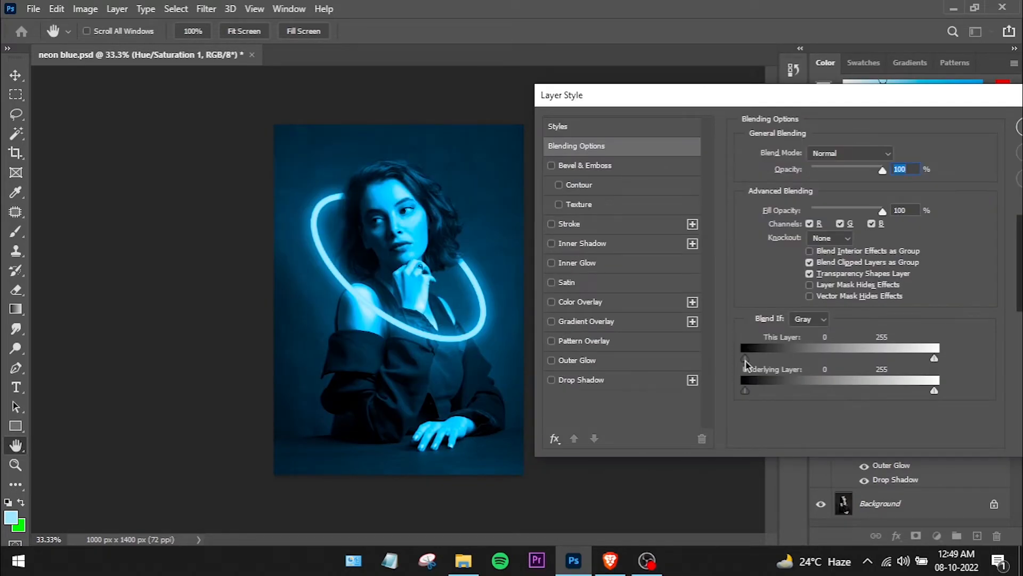
pyautogui.moveTo(787, 368); pyautogui.dragTo(826, 368)
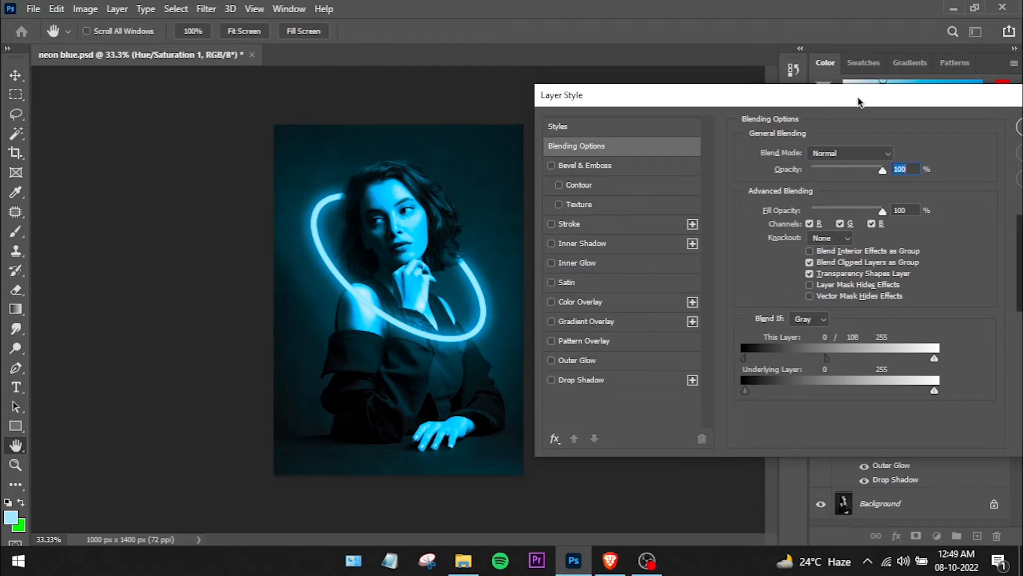
pyautogui.moveTo(859, 101); pyautogui.dragTo(799, 101)
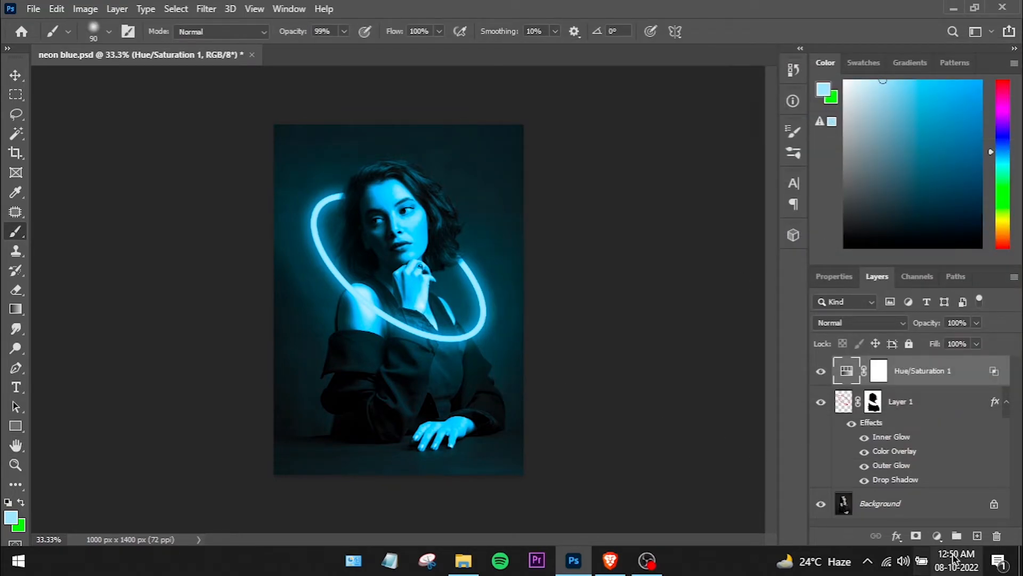
# - On a new layer, paint soft dabs over both ends of the ring in the light blue sampled from it
pyautogui.click(977, 536)
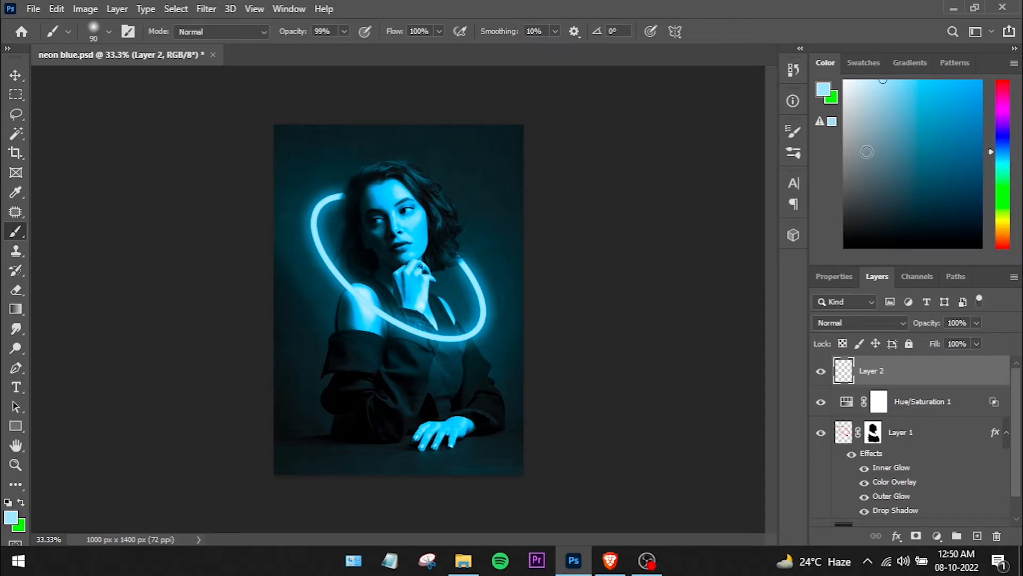
pyautogui.click(823, 91)
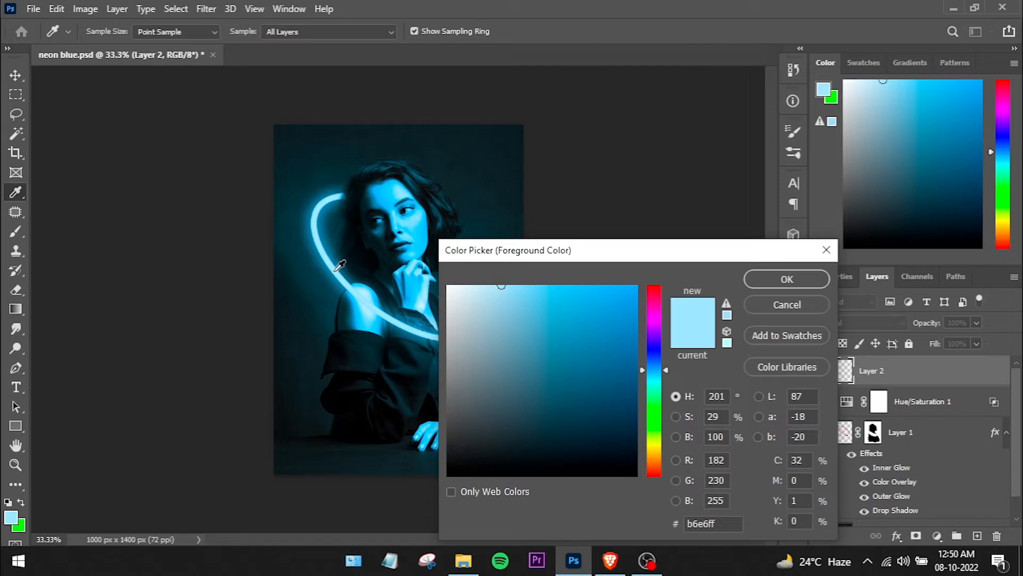
pyautogui.click(339, 265)
pyautogui.click(773, 287)
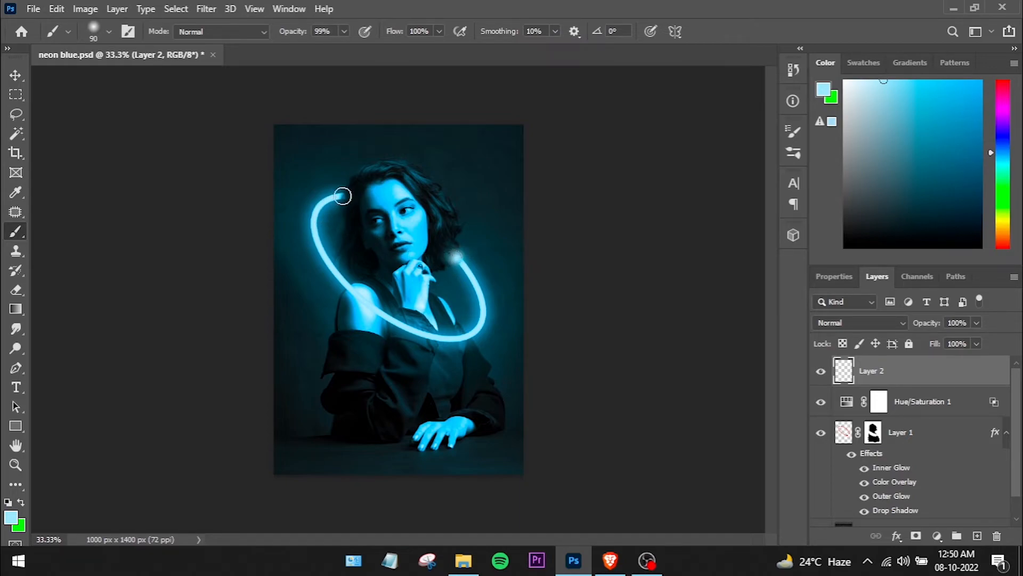
# - Set Layer 2 to the Linear Dodge (Add) blend mode with a 45% fill
pyautogui.click(885, 323)
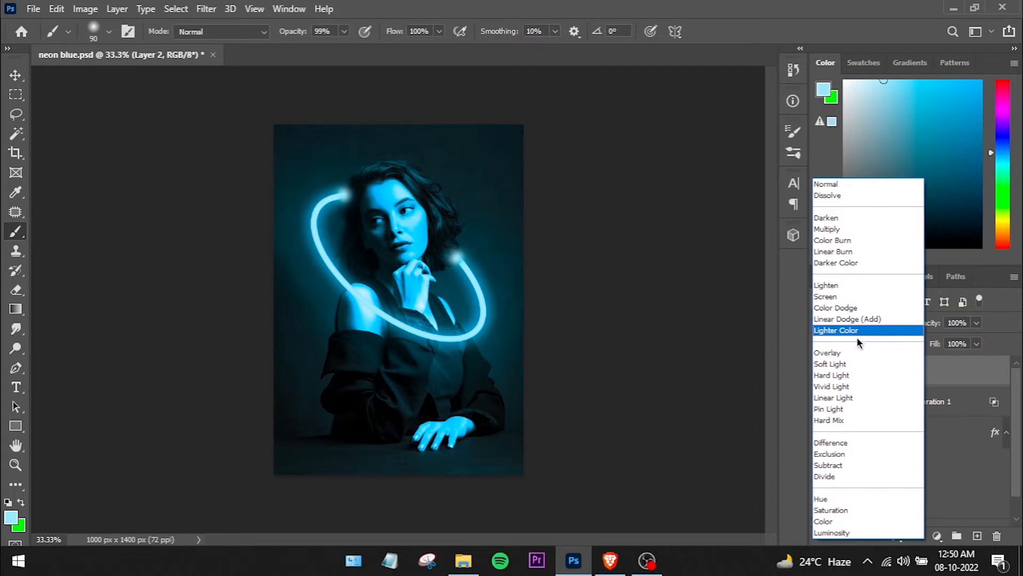
pyautogui.click(829, 319)
pyautogui.click(976, 343)
pyautogui.moveTo(944, 361)
pyautogui.mouseDown()
pyautogui.moveTo(922, 363)
pyautogui.moveTo(942, 361)
pyautogui.mouseUp()
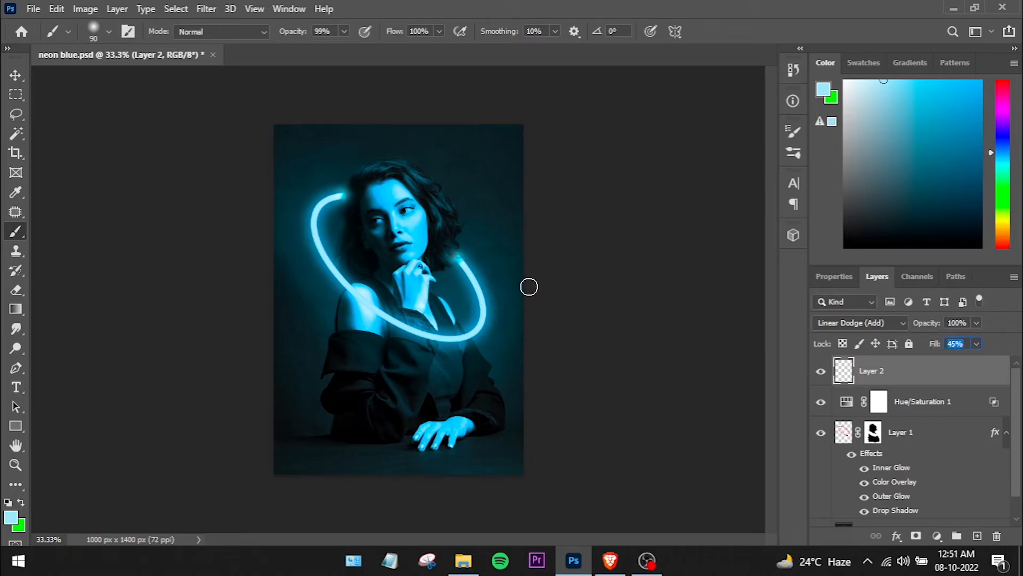
# - Paint light-blue smoke across the portrait on a new layer with an 1800 px smoke brush
pyautogui.click(796, 129)
pyautogui.click(593, 125)
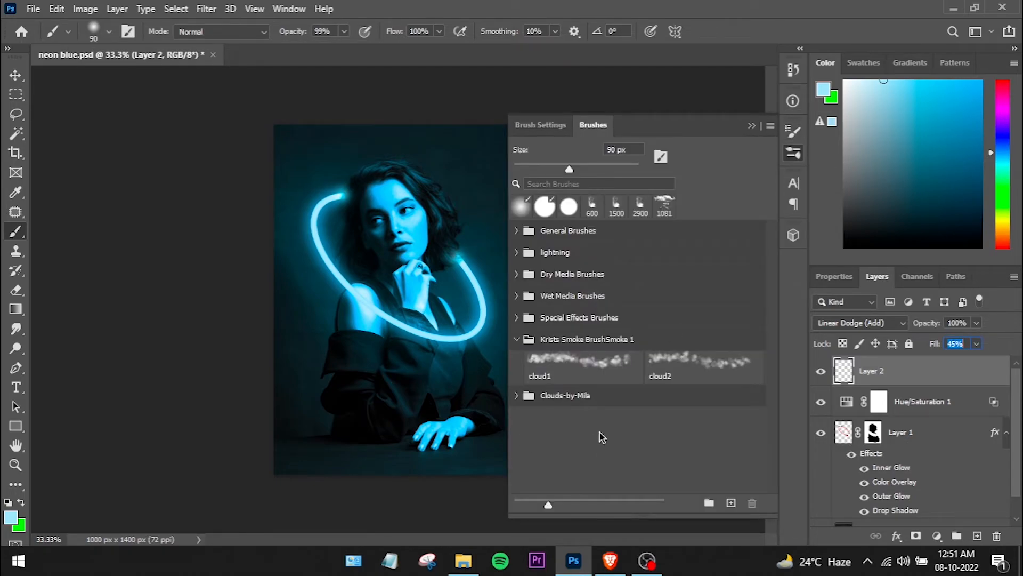
pyautogui.doubleClick(614, 368)
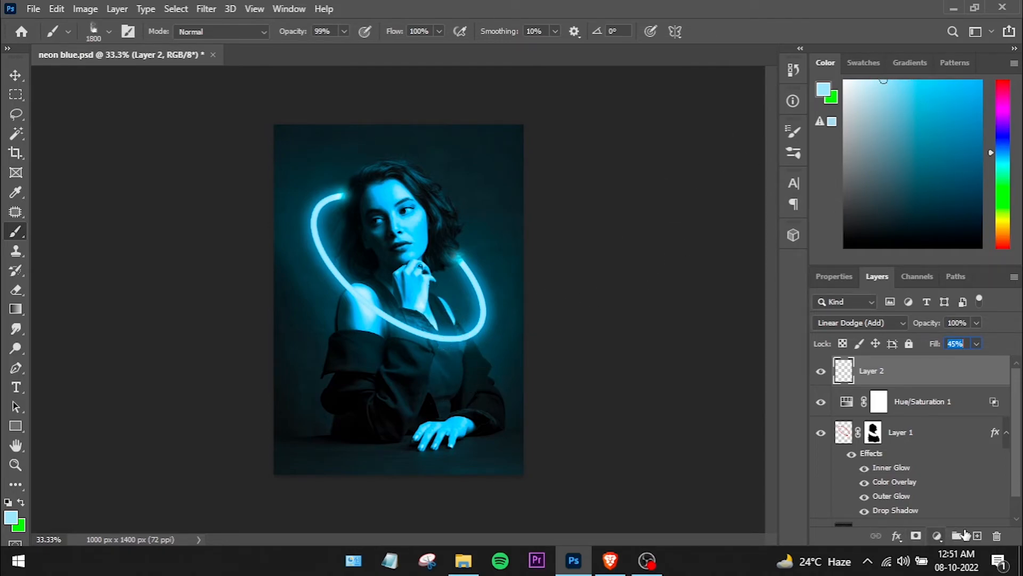
pyautogui.click(978, 536)
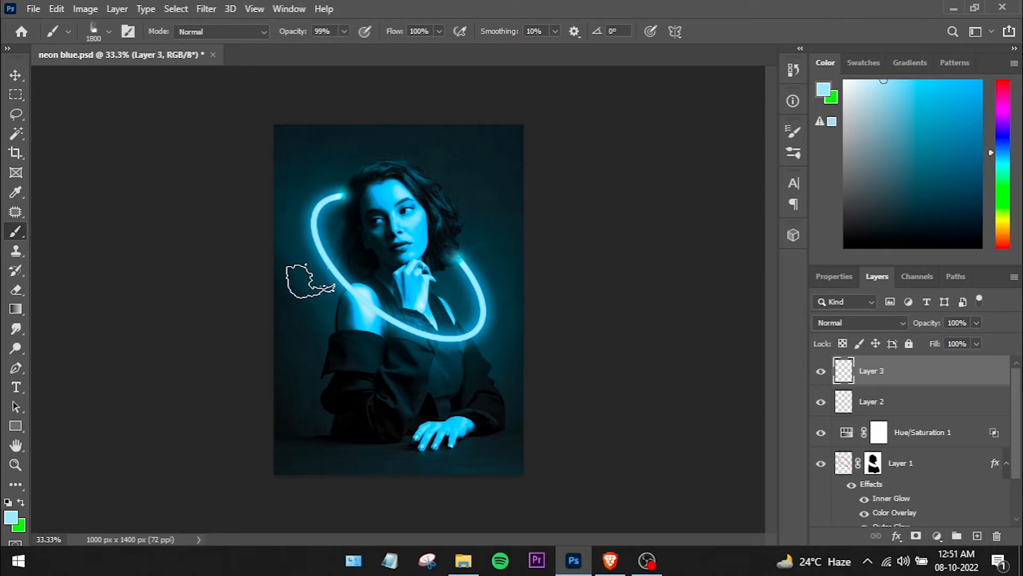
pyautogui.click(341, 315)
pyautogui.click(480, 343)
pyautogui.click(475, 387)
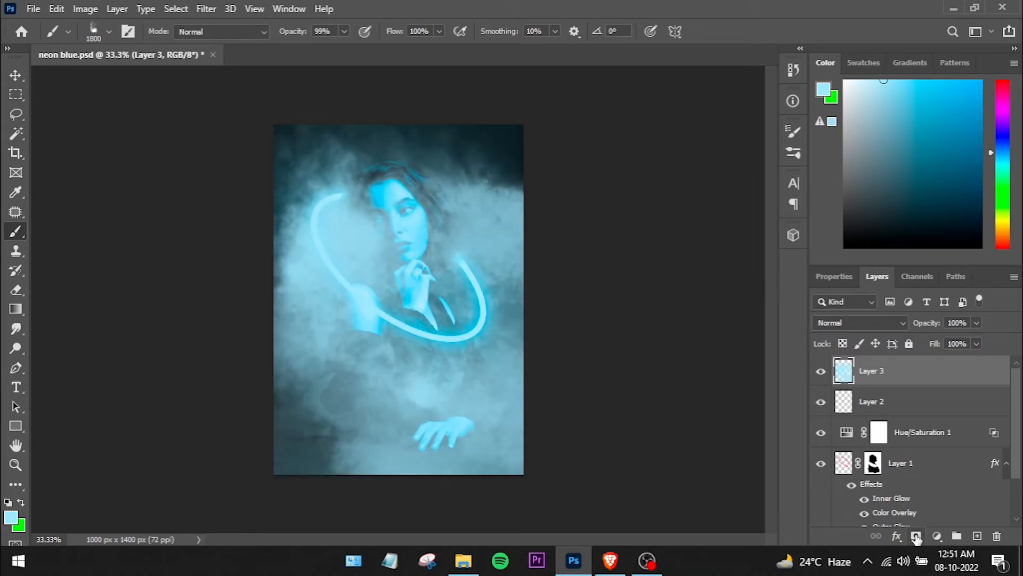
# - Add a layer mask to the smoke layer and paint it black to fade the smoke over the woman and the ring
pyautogui.click(916, 537)
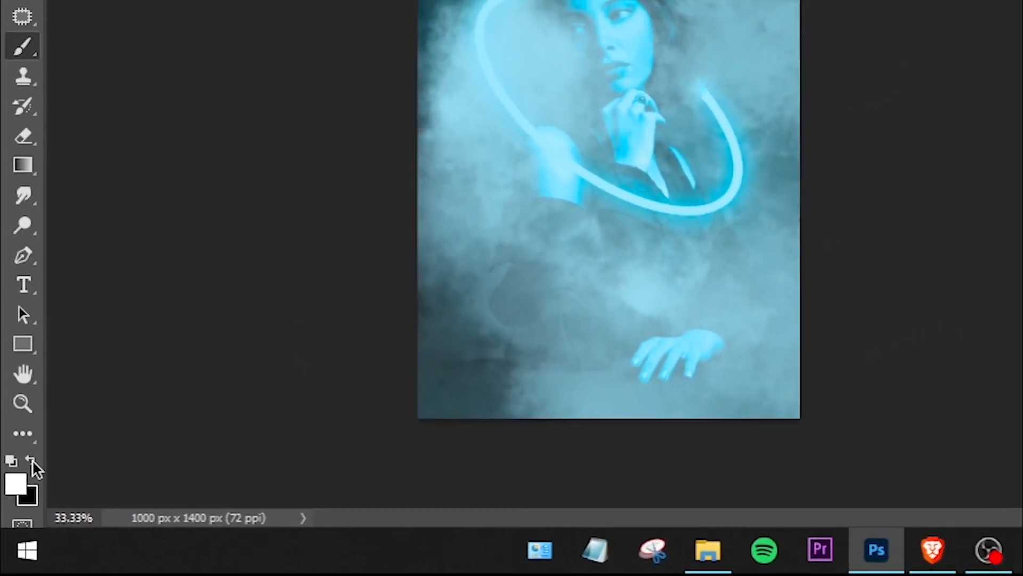
pyautogui.click(32, 462)
pyautogui.click(315, 314)
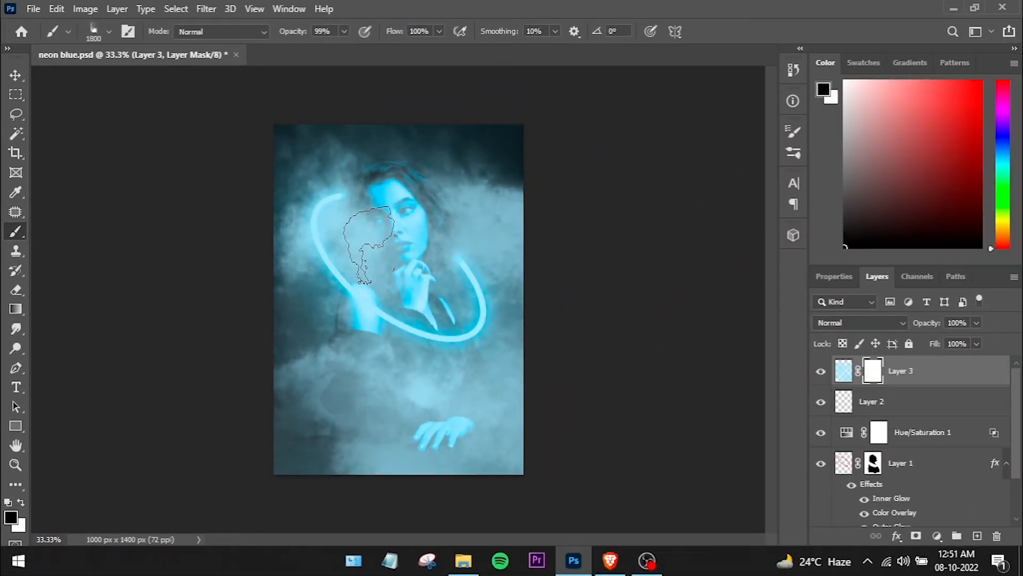
pyautogui.moveTo(369, 246)
pyautogui.mouseDown()
pyautogui.moveTo(411, 245)
pyautogui.moveTo(379, 240)
pyautogui.moveTo(412, 258)
pyautogui.moveTo(465, 233)
pyautogui.moveTo(408, 226)
pyautogui.moveTo(412, 201)
pyautogui.moveTo(386, 245)
pyautogui.moveTo(390, 220)
pyautogui.moveTo(377, 217)
pyautogui.moveTo(404, 240)
pyautogui.moveTo(360, 304)
pyautogui.moveTo(384, 314)
pyautogui.mouseUp()
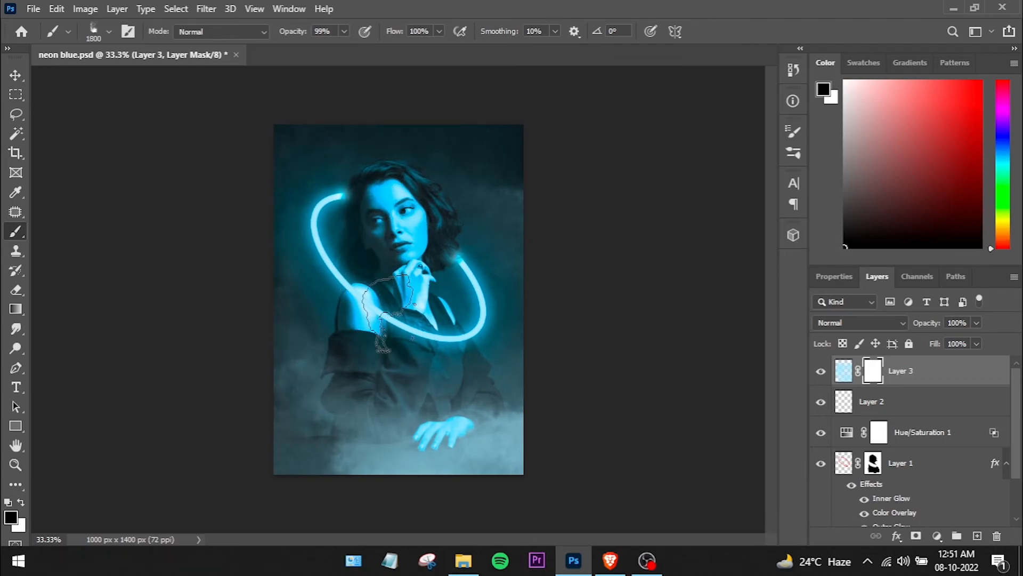
pyautogui.hotkey('alt', 'BackSpace')
pyautogui.press('v')
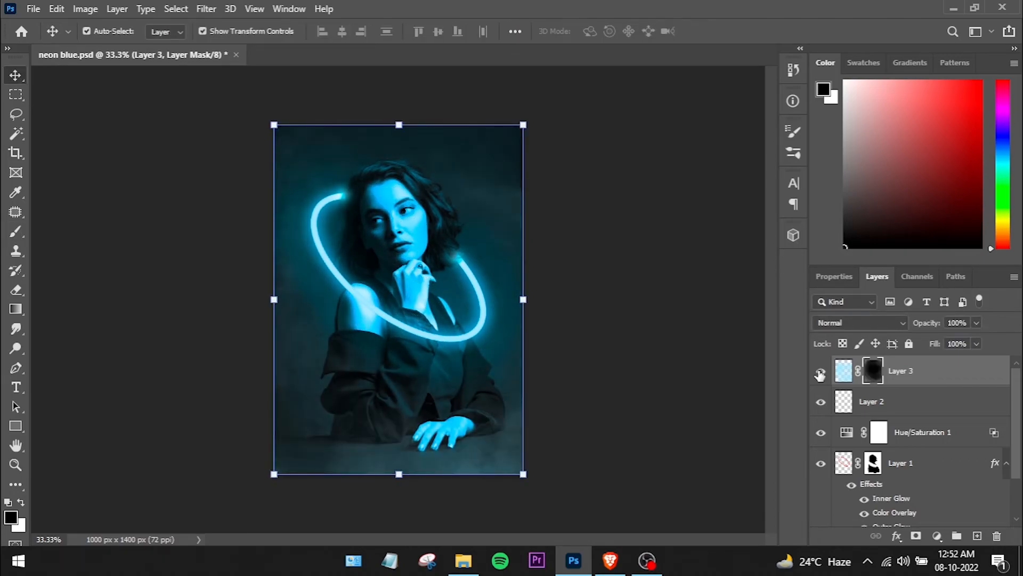
pyautogui.click(820, 373)
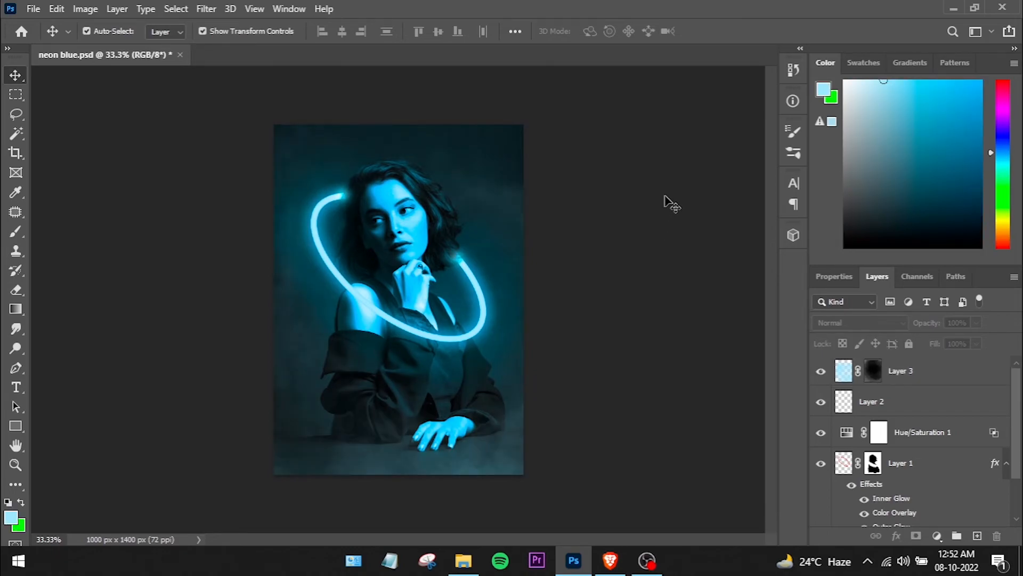
# - Start a quick PNG export of the finished neon portrait
pyautogui.click(33, 9)
pyautogui.moveTo(142, 243)
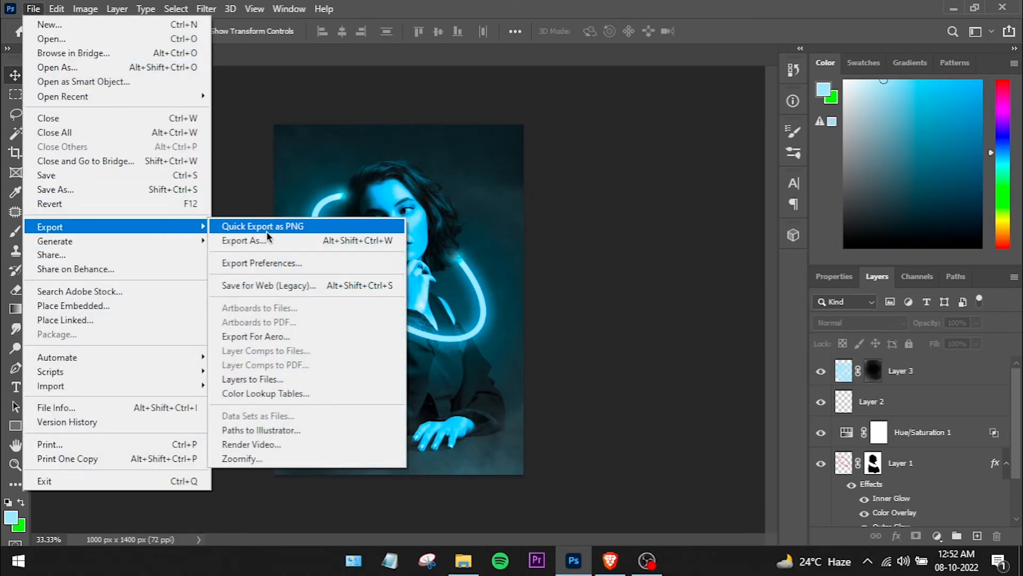
pyautogui.click(265, 227)
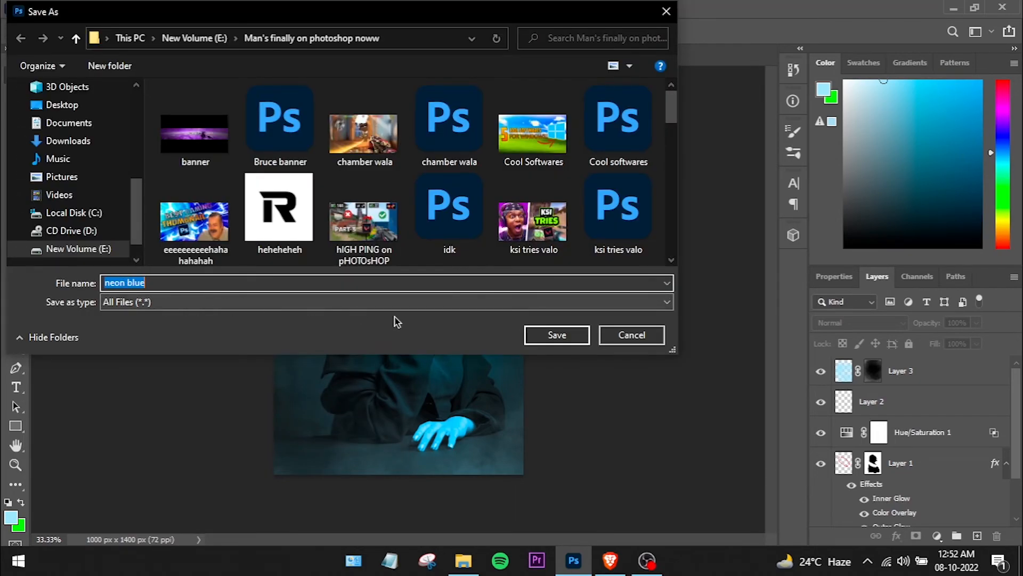